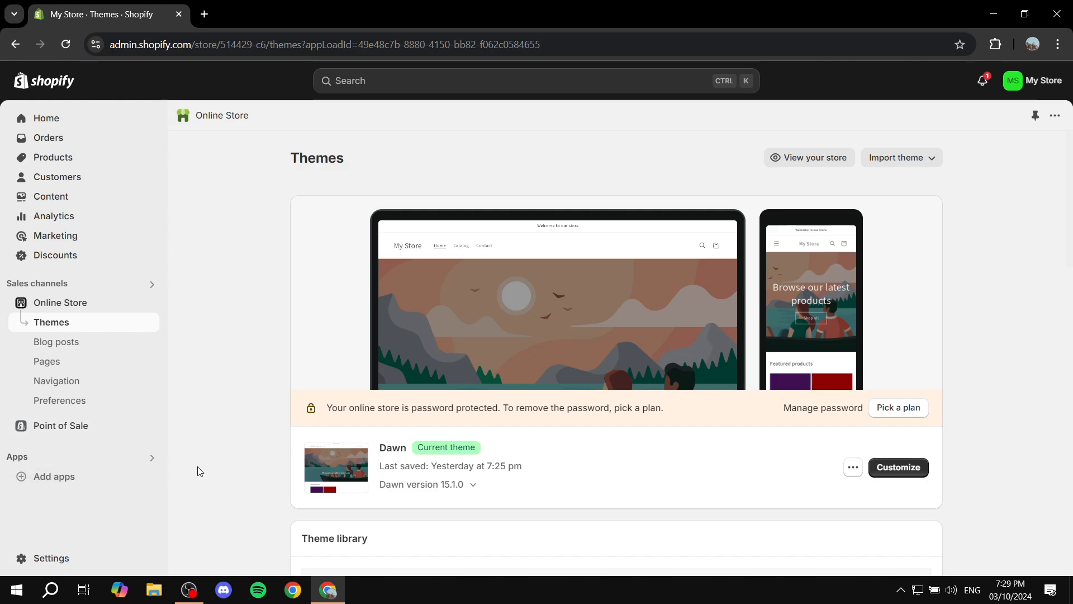
# Step: Open the Shopify App Store from the recommended apps and install the Shopify Inbox app
pyautogui.click(86, 475)
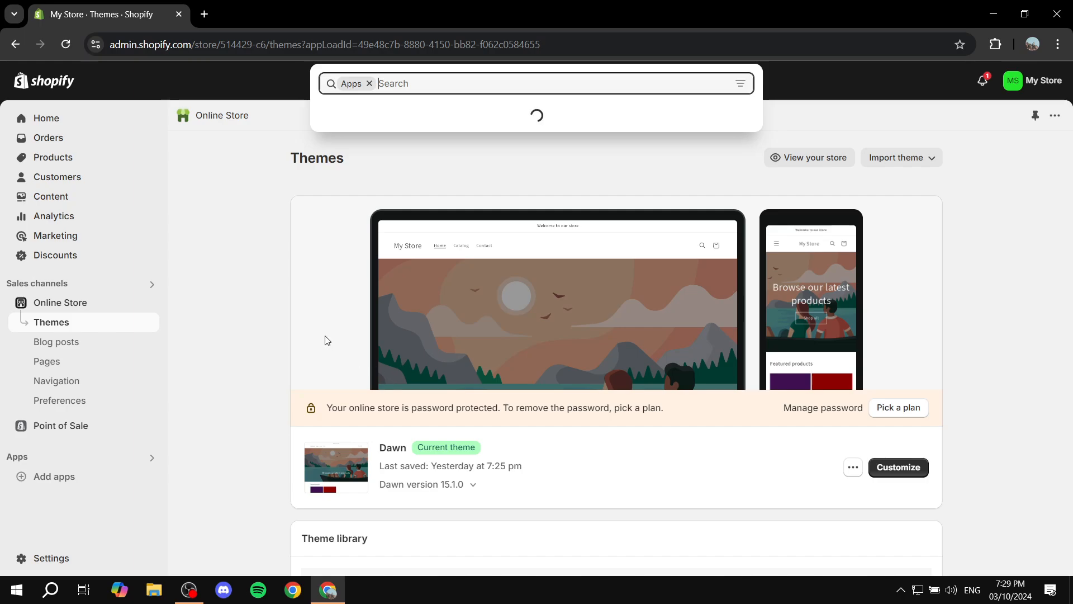
pyautogui.click(421, 249)
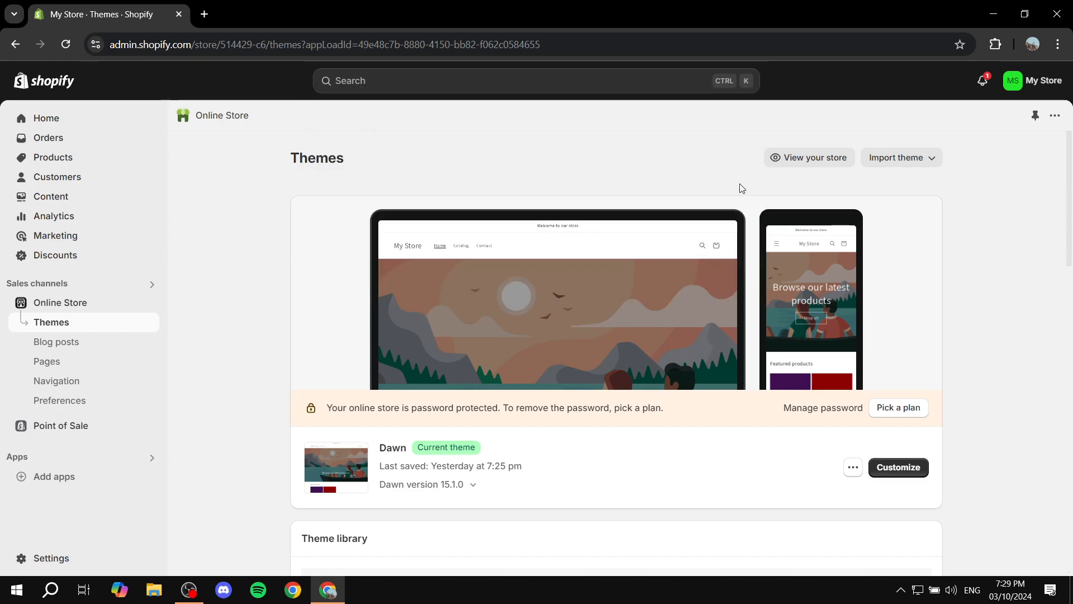
pyautogui.scroll(-2, 480, 398)
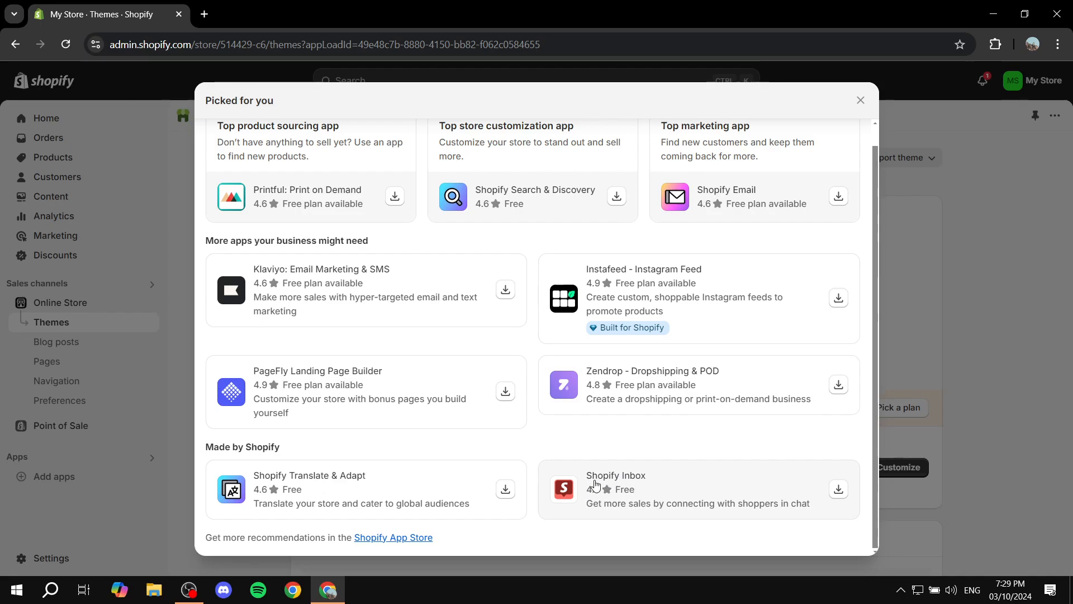
pyautogui.click(417, 539)
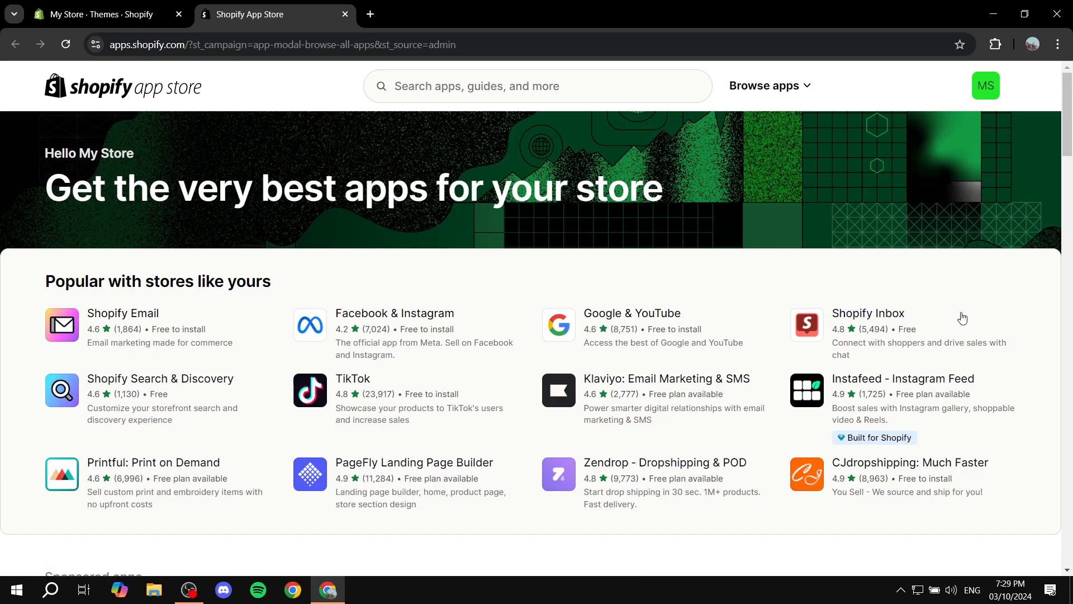
pyautogui.click(884, 312)
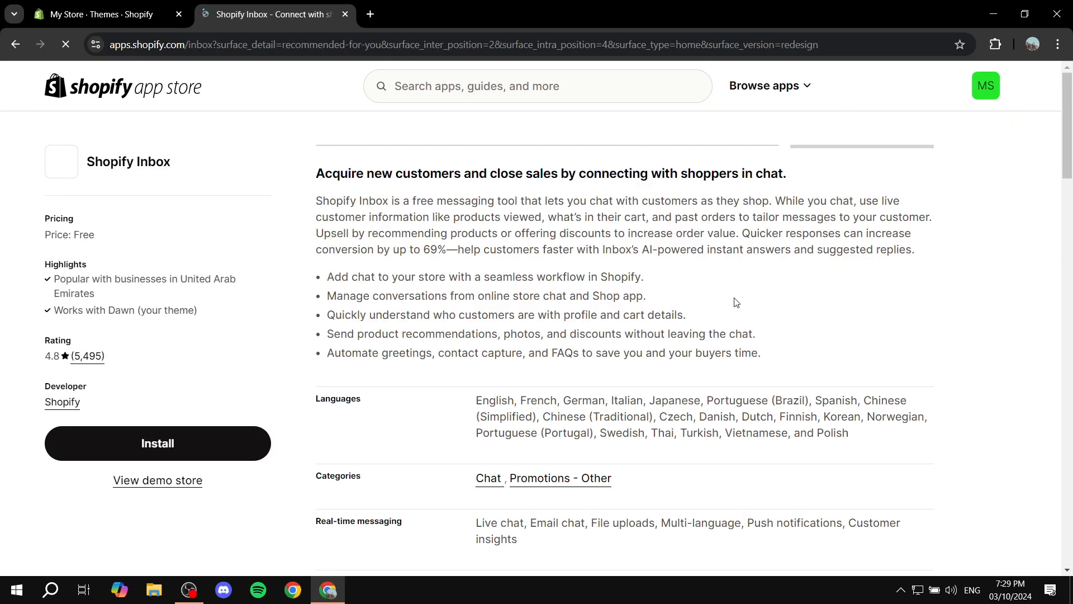
pyautogui.click(229, 444)
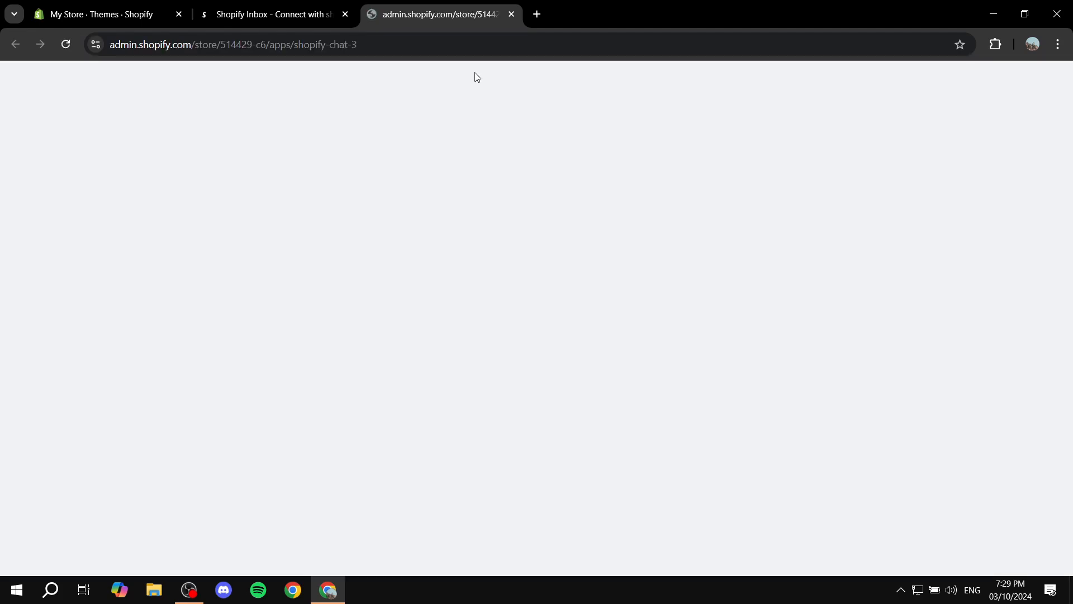
# Step: Review the Shopify Inbox listing's features and price, then close the listing and return to the Inbox overview
pyautogui.click(292, 5)
pyautogui.scroll(-5, 2, 257)
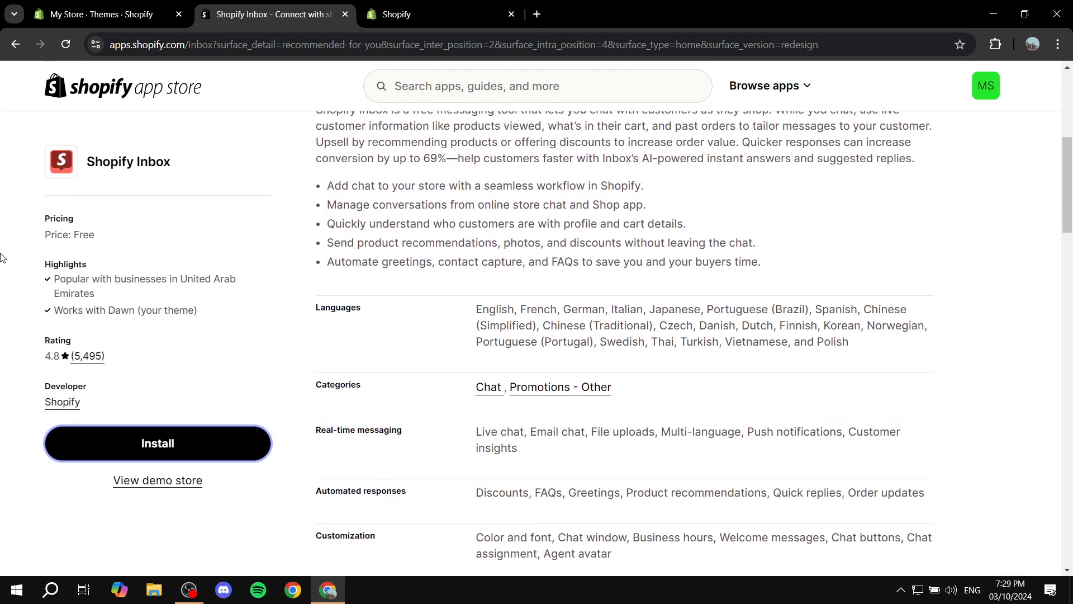
pyautogui.moveTo(95, 241)
pyautogui.mouseDown()
pyautogui.moveTo(37, 235)
pyautogui.moveTo(91, 235)
pyautogui.mouseUp()
pyautogui.click(62, 245)
pyautogui.click(110, 235)
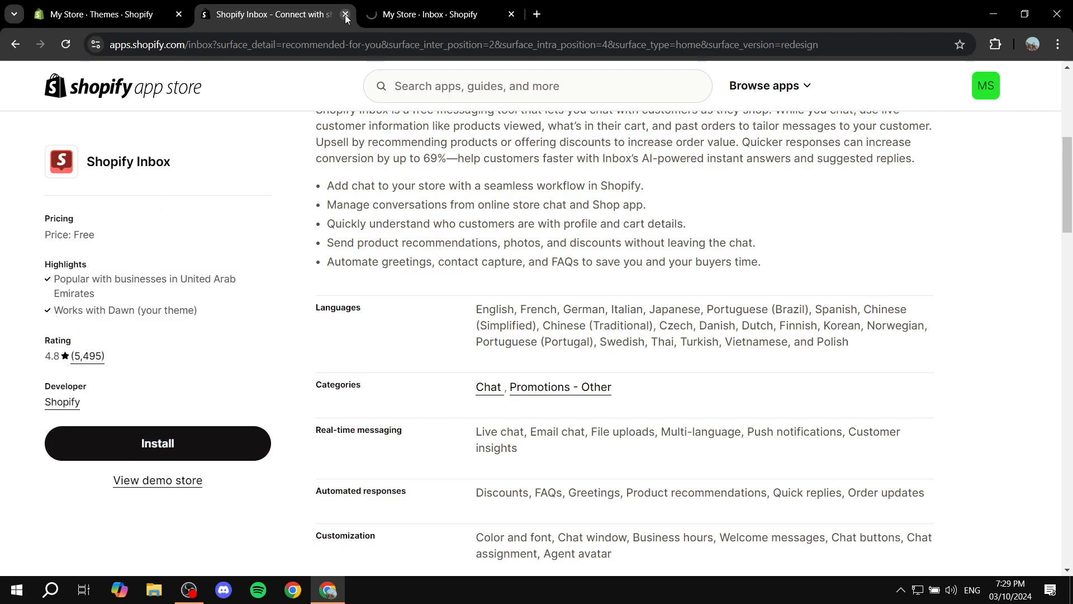
pyautogui.click(424, 14)
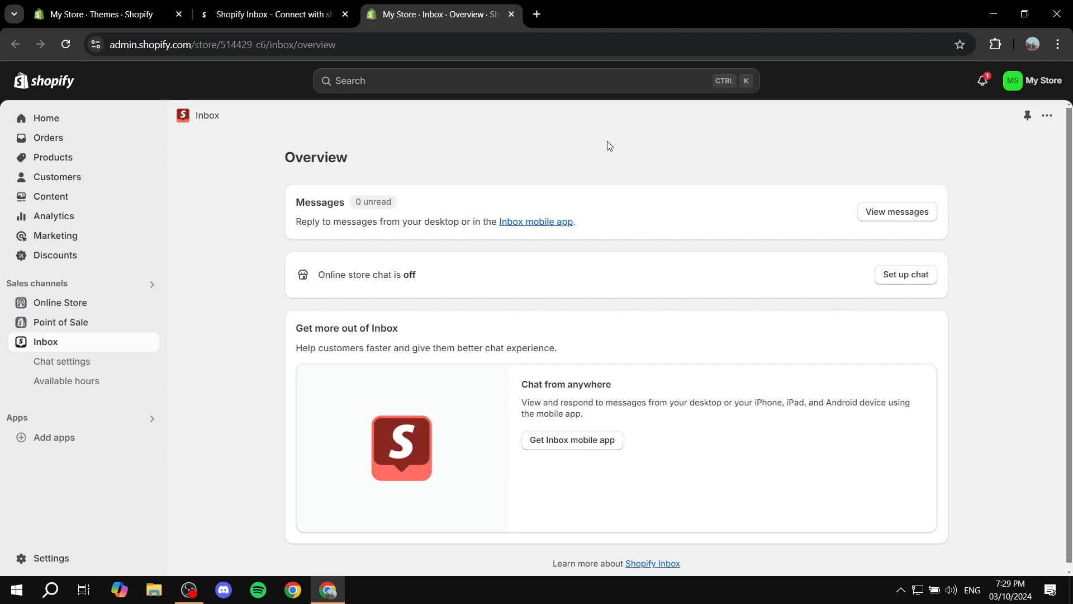
pyautogui.click(313, 16)
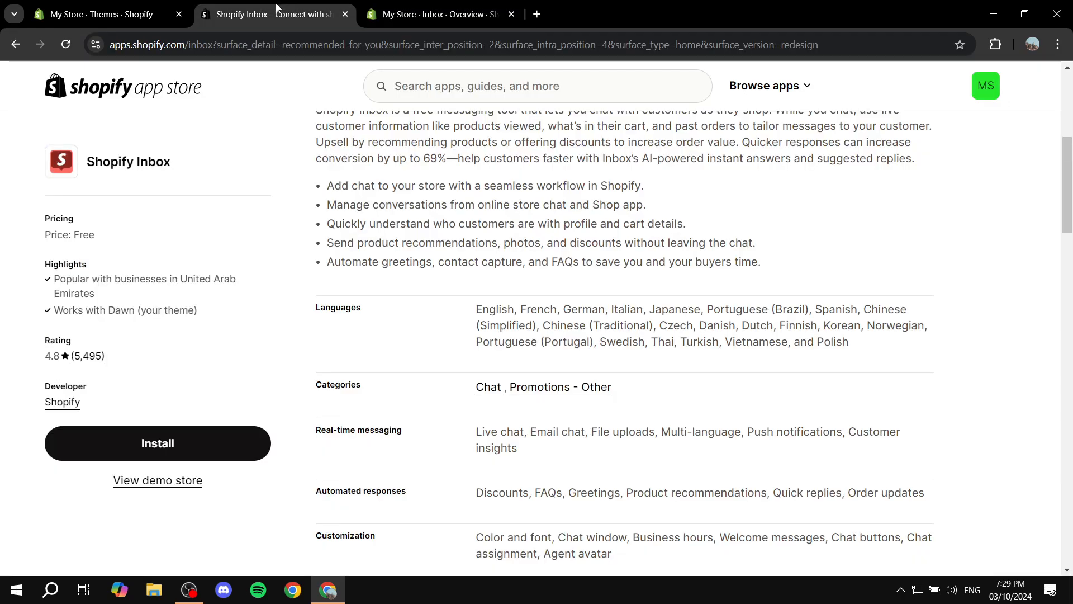
pyautogui.click(345, 14)
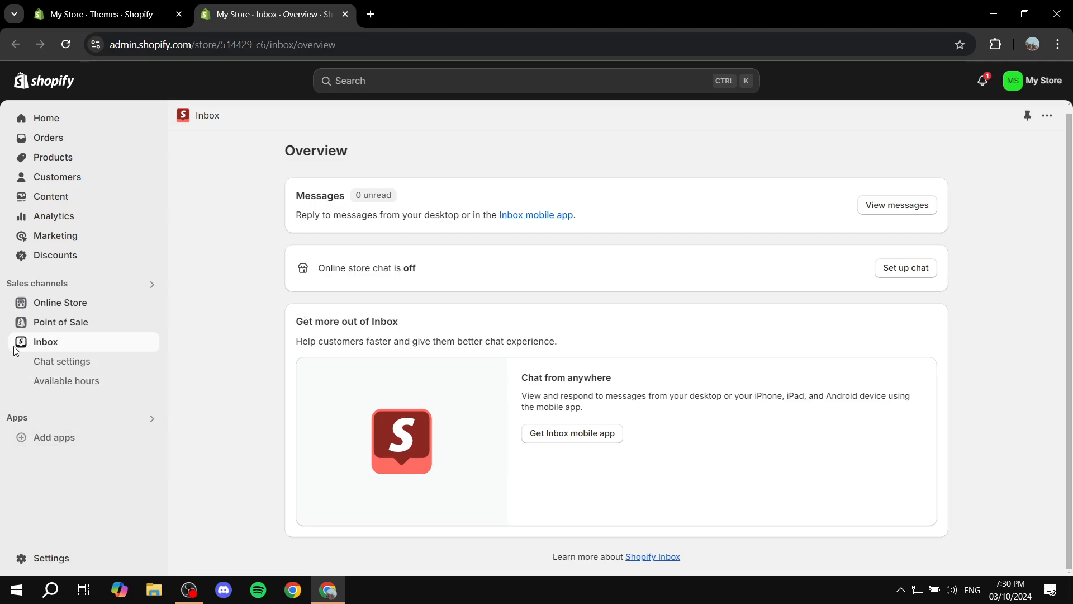
# Step: Search the store's apps for "shopify inbox" from Home, then open the Shopify App Store through the recommended apps
pyautogui.click(34, 113)
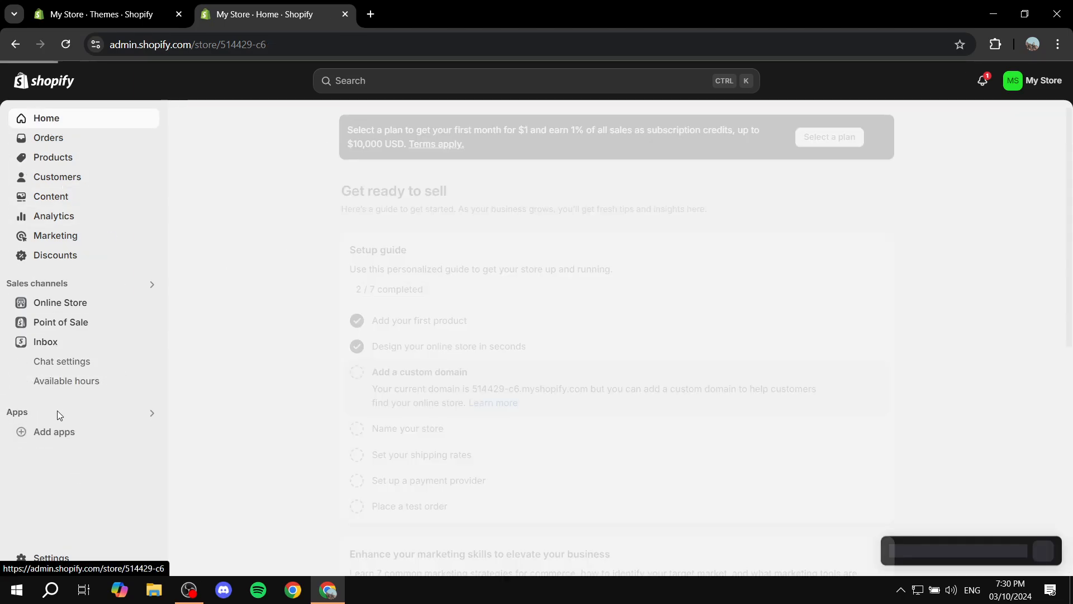
pyautogui.click(25, 374)
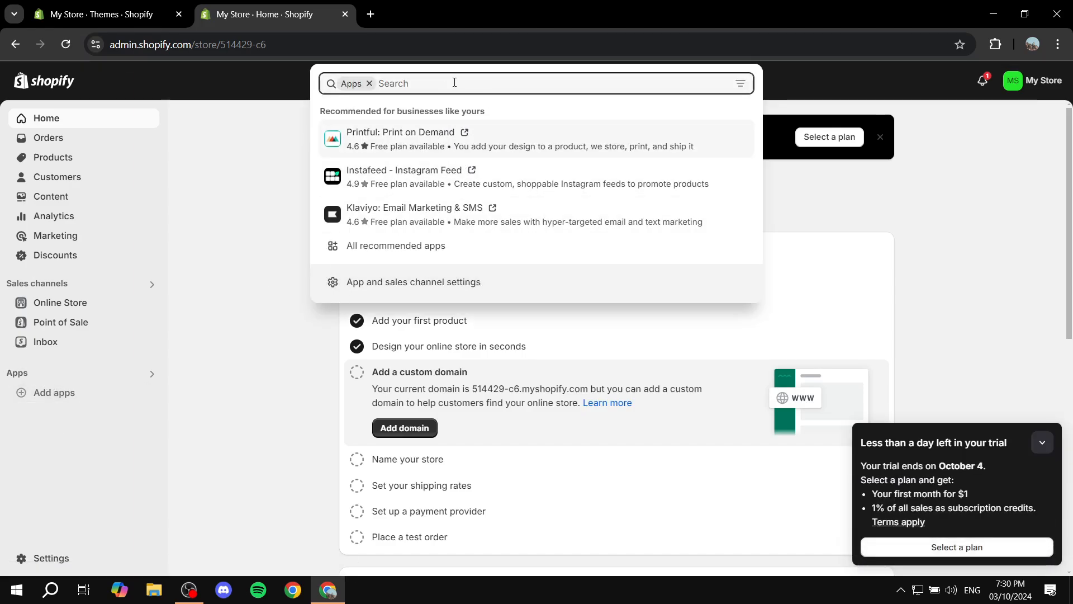
pyautogui.write('shopify inbox')
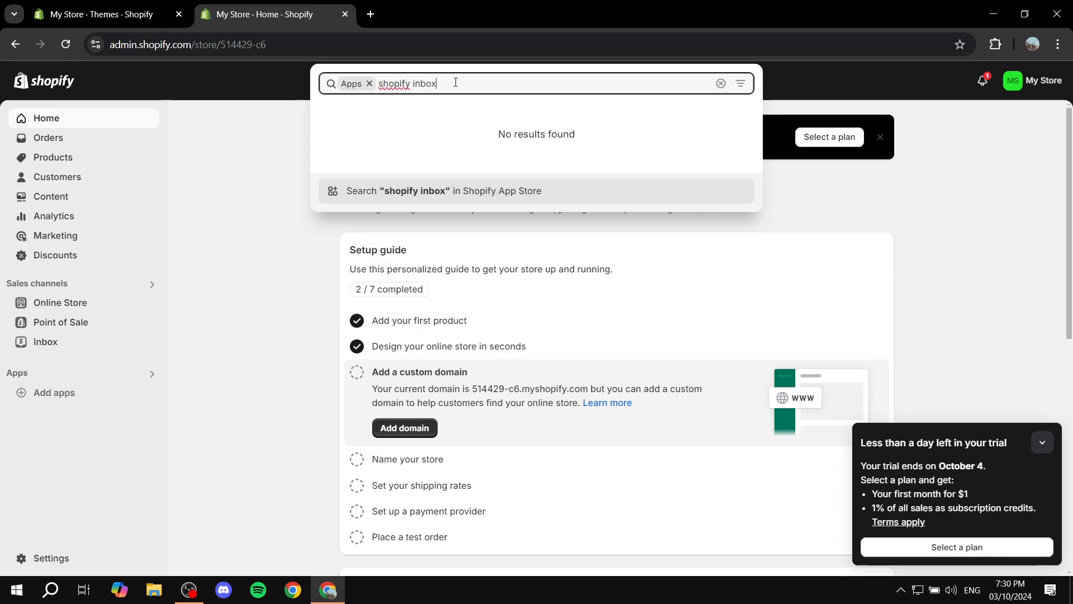
pyautogui.click(109, 409)
pyautogui.click(87, 403)
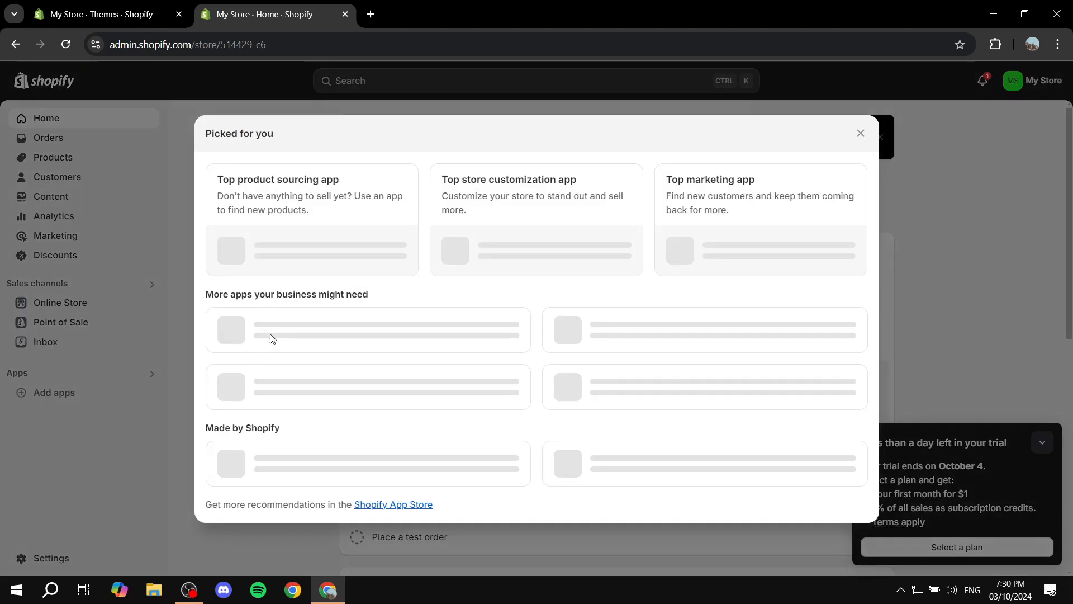
pyautogui.scroll(-1, 703, 356)
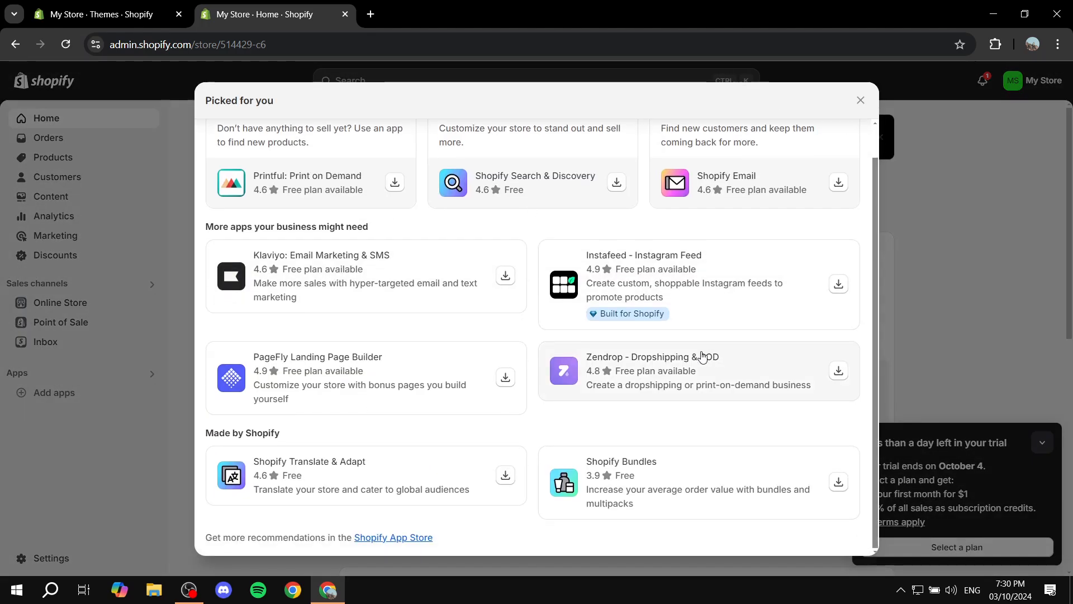
pyautogui.click(386, 538)
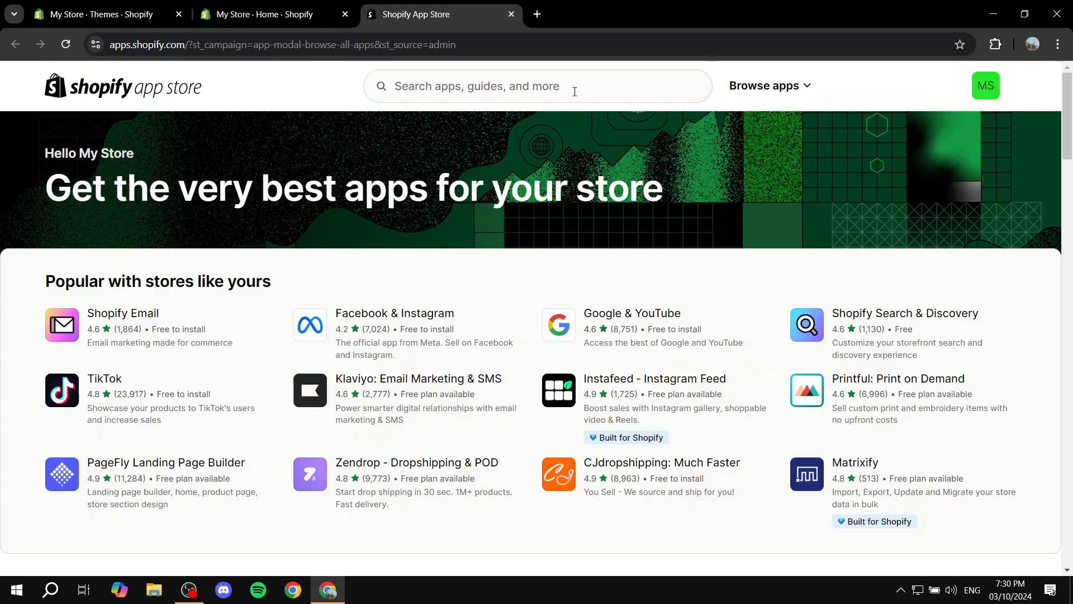
# Step: Search the Shopify App Store for "shopify inbox" and open the Shopify Inbox listing
pyautogui.click(566, 87)
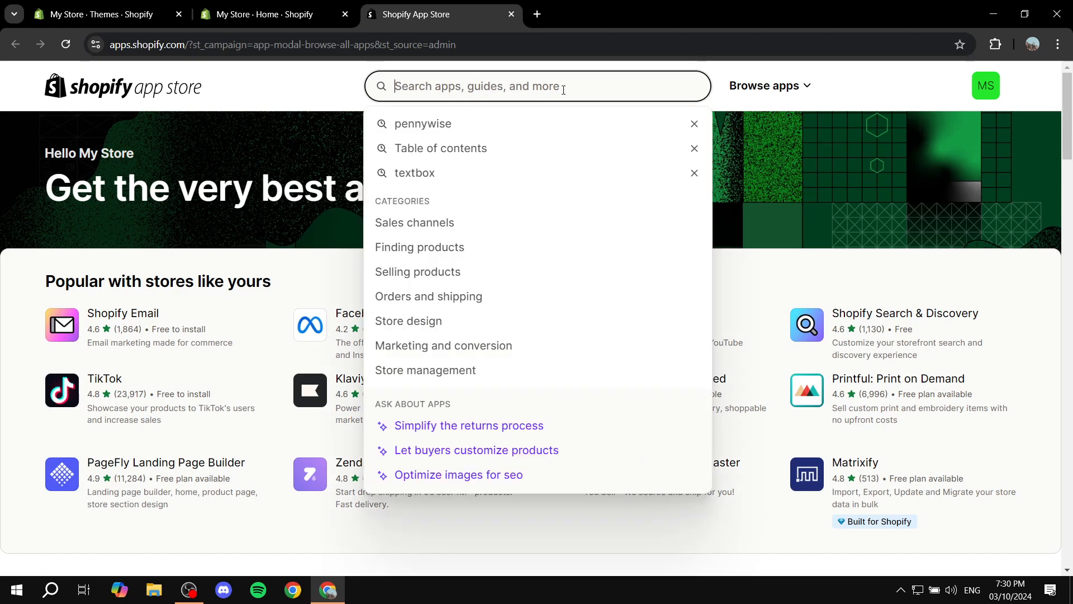
pyautogui.write('shopify inbox')
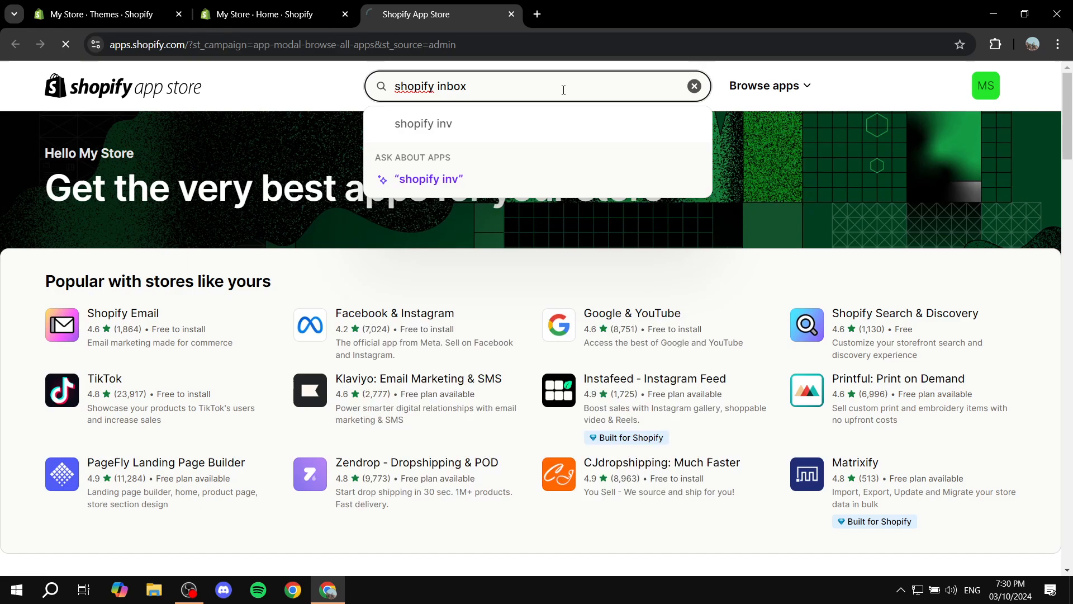
pyautogui.press('Return')
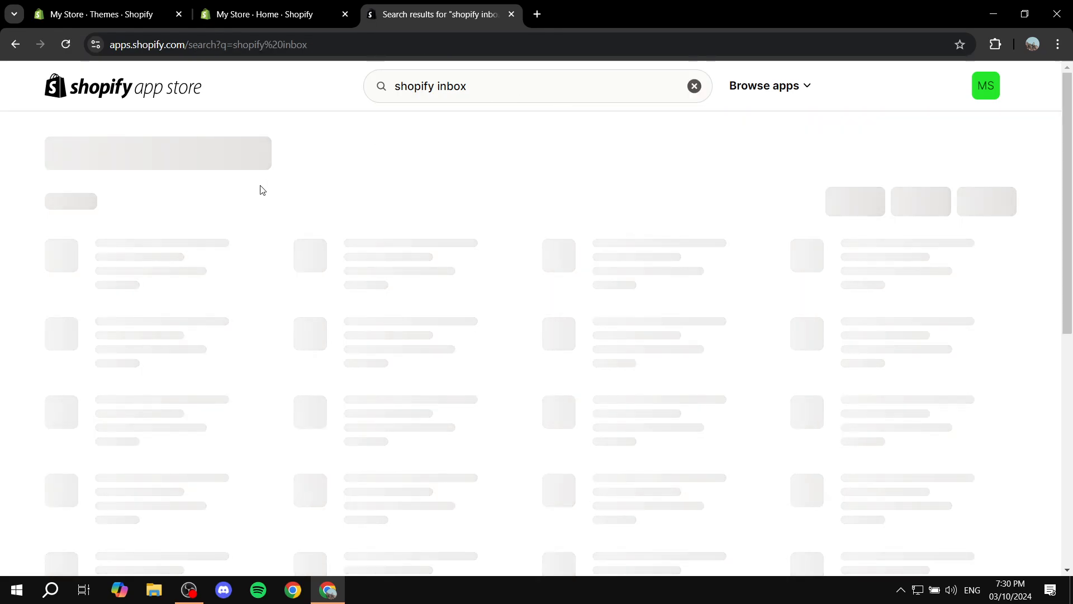
pyautogui.click(123, 330)
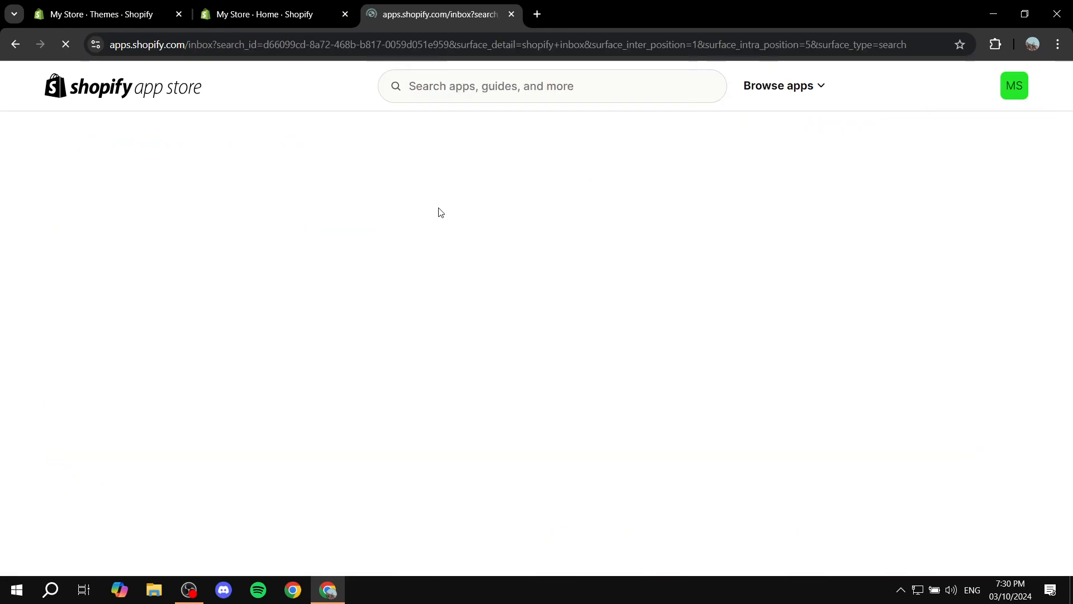
# Step: Open Inbox in the store admin from its listing and close the leftover Home and listing tabs
pyautogui.click(158, 443)
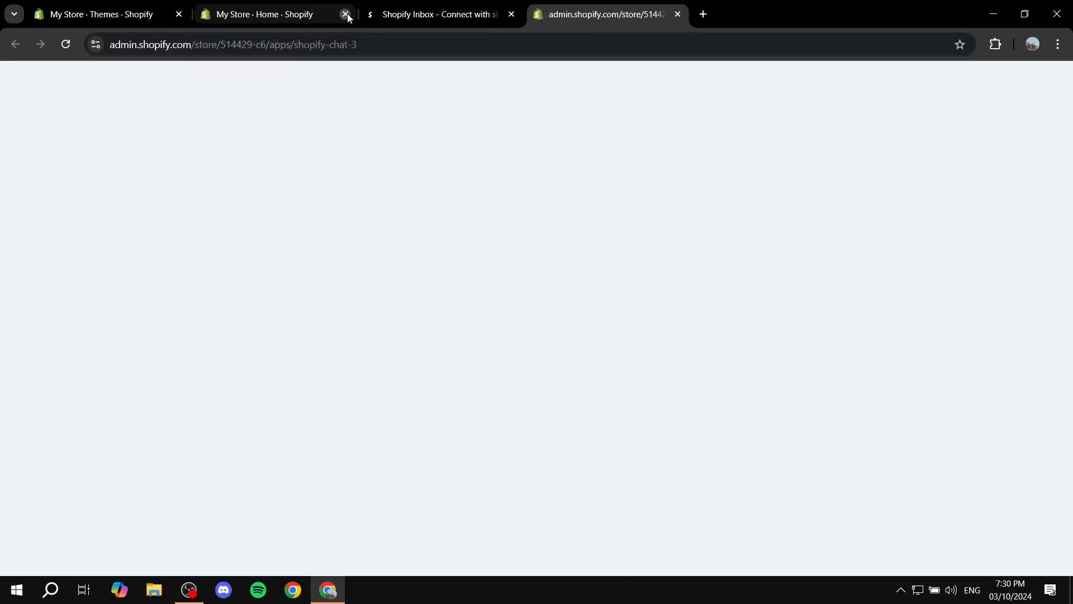
pyautogui.click(345, 14)
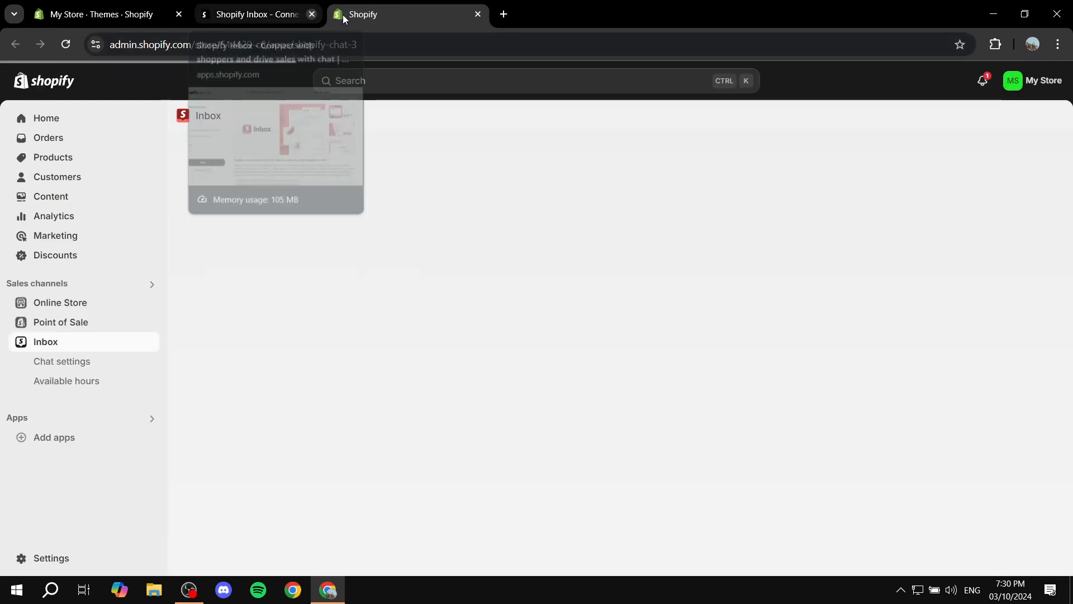
pyautogui.click(344, 15)
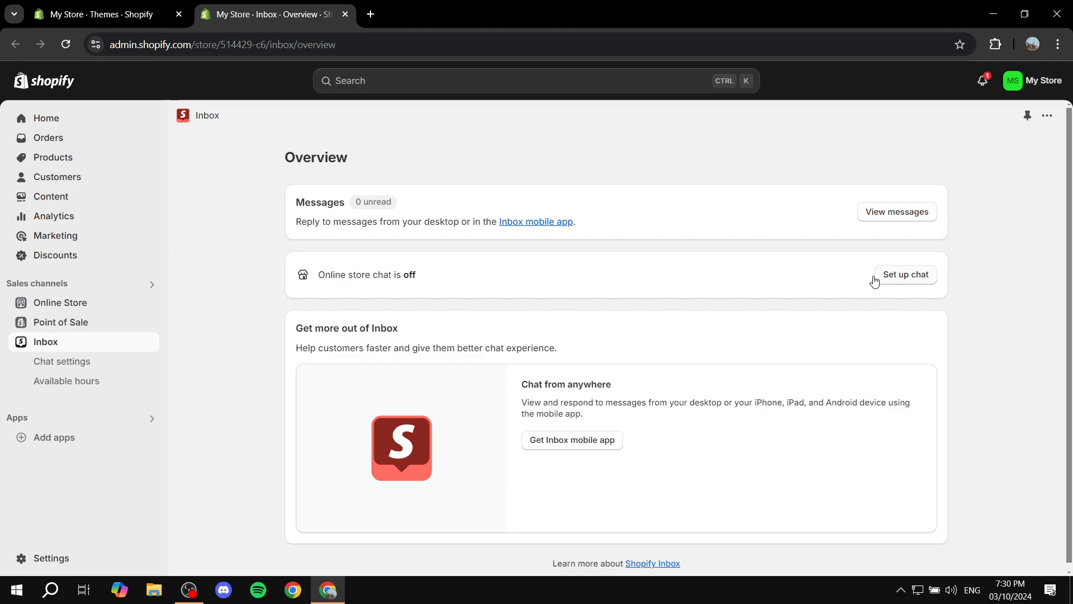
# Step: Start the online store chat setup and set the chat's text colour to #FF0000, reloading the preview
pyautogui.click(909, 278)
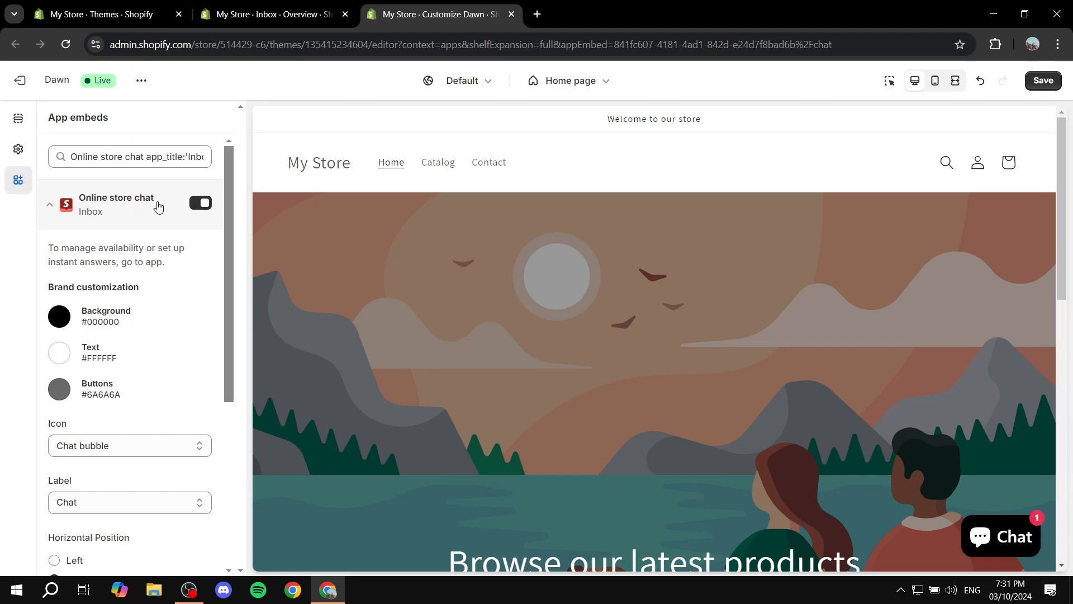
pyautogui.scroll(-1, 179, 247)
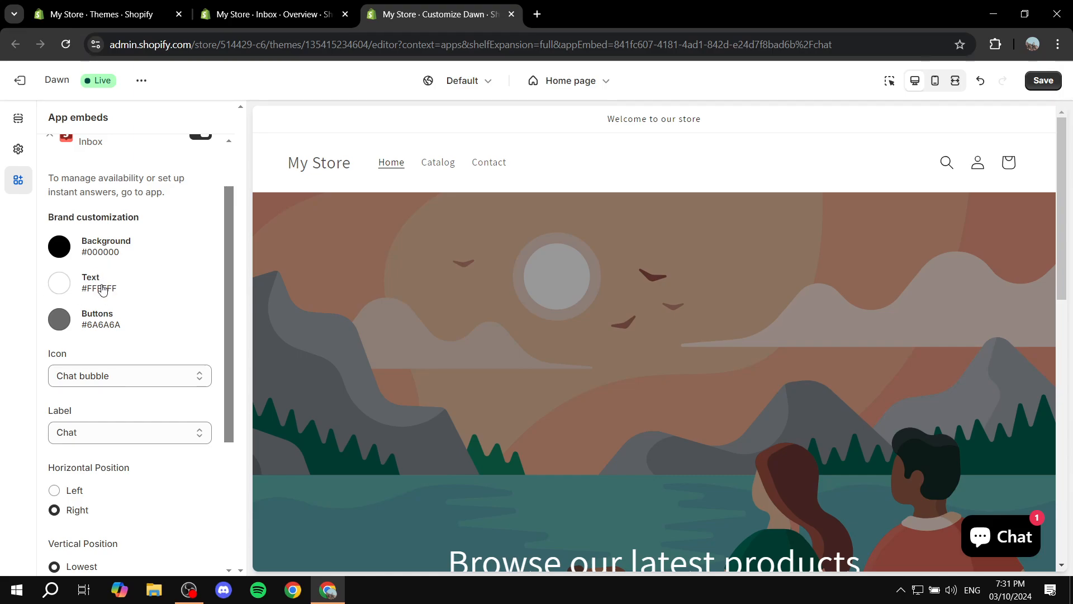
pyautogui.click(63, 291)
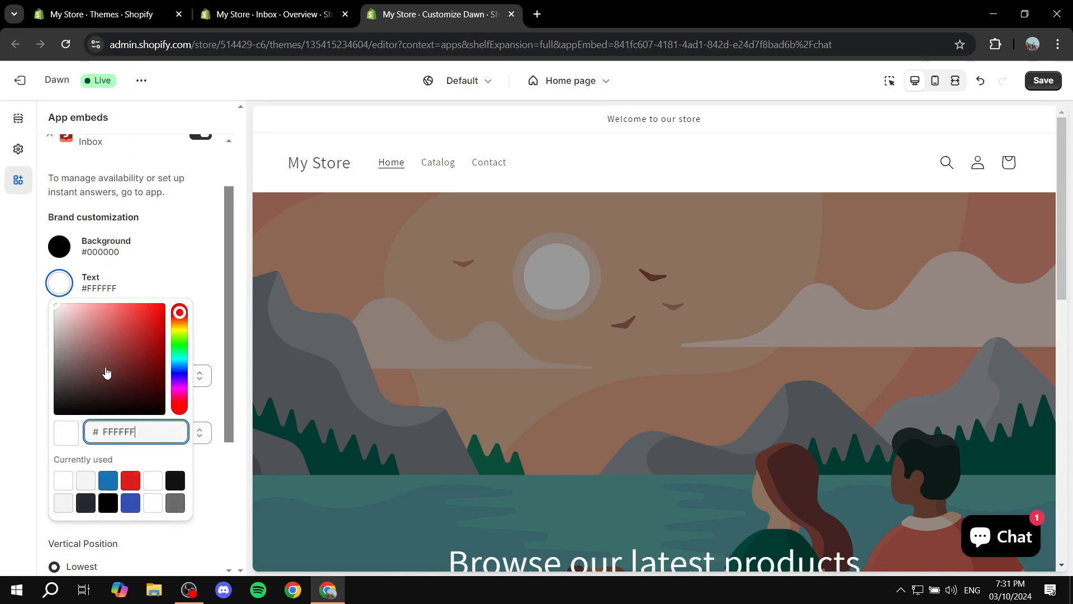
pyautogui.moveTo(105, 373); pyautogui.dragTo(173, 291)
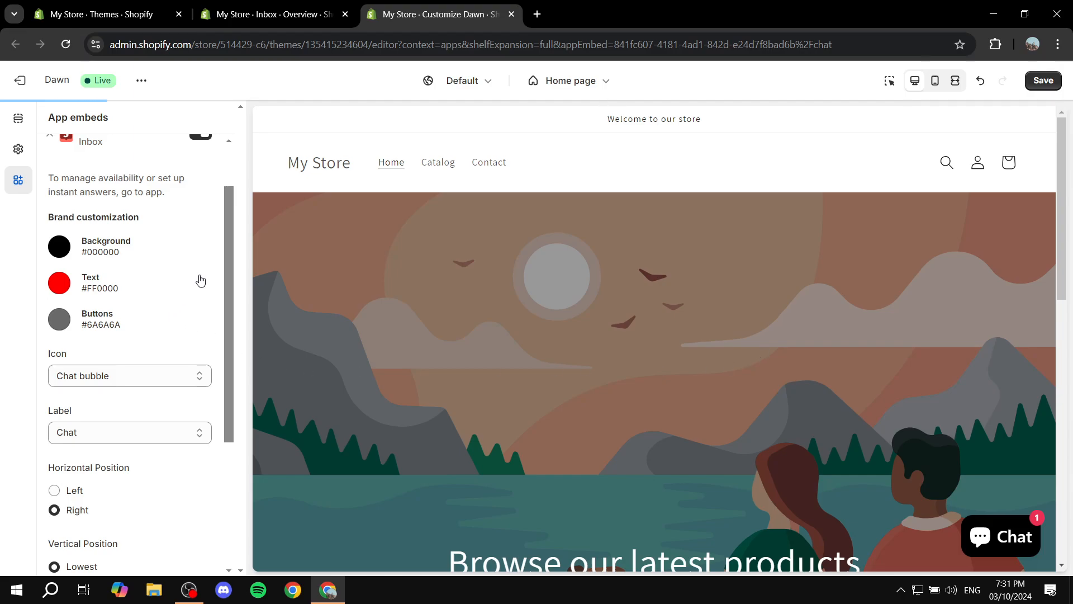
pyautogui.scroll(-1, 184, 274)
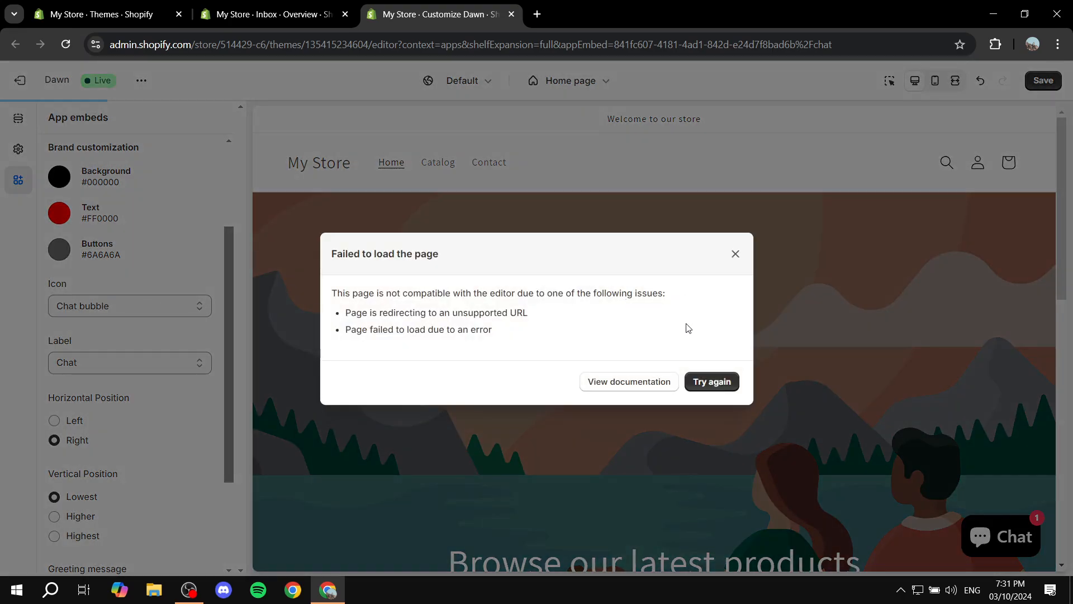
pyautogui.click(722, 385)
pyautogui.click(735, 255)
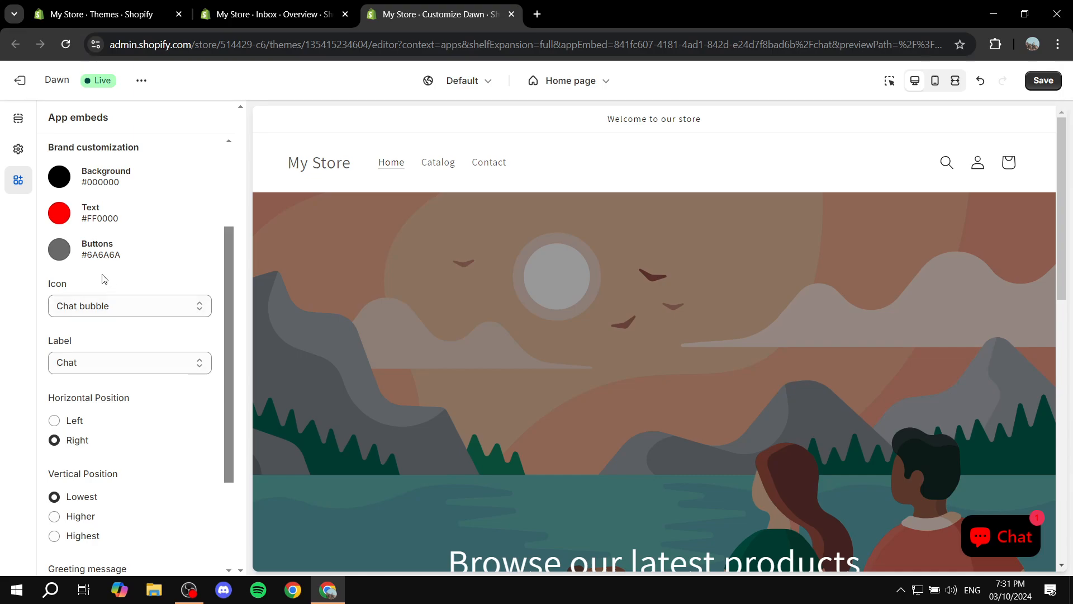
# Step: Set the chat button's icon to Question mark and keep Chat as its label
pyautogui.click(100, 306)
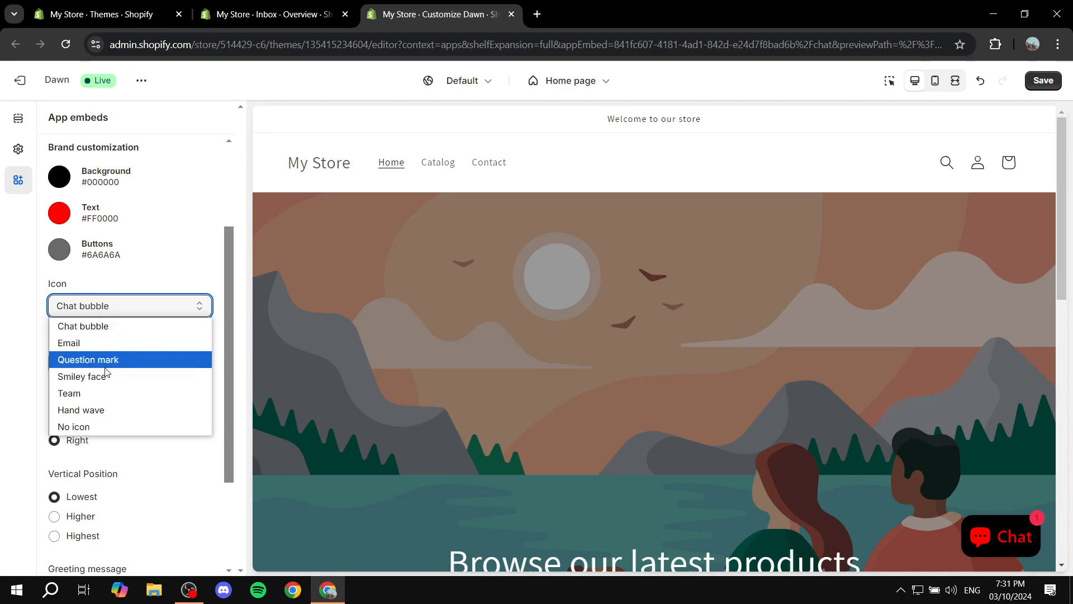
pyautogui.click(143, 360)
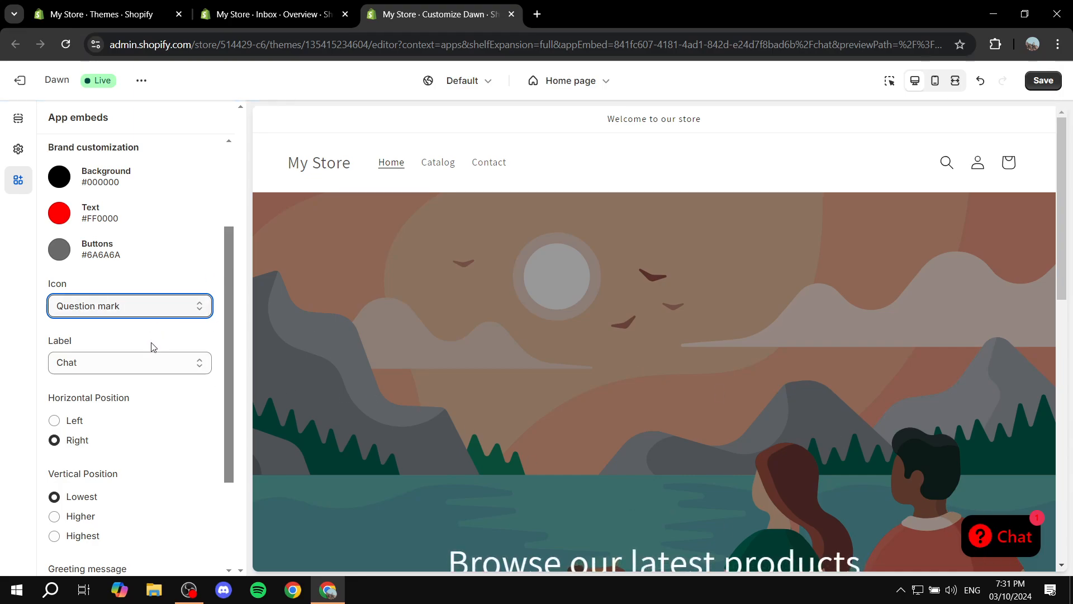
pyautogui.scroll(-1, 43, 313)
pyautogui.click(129, 292)
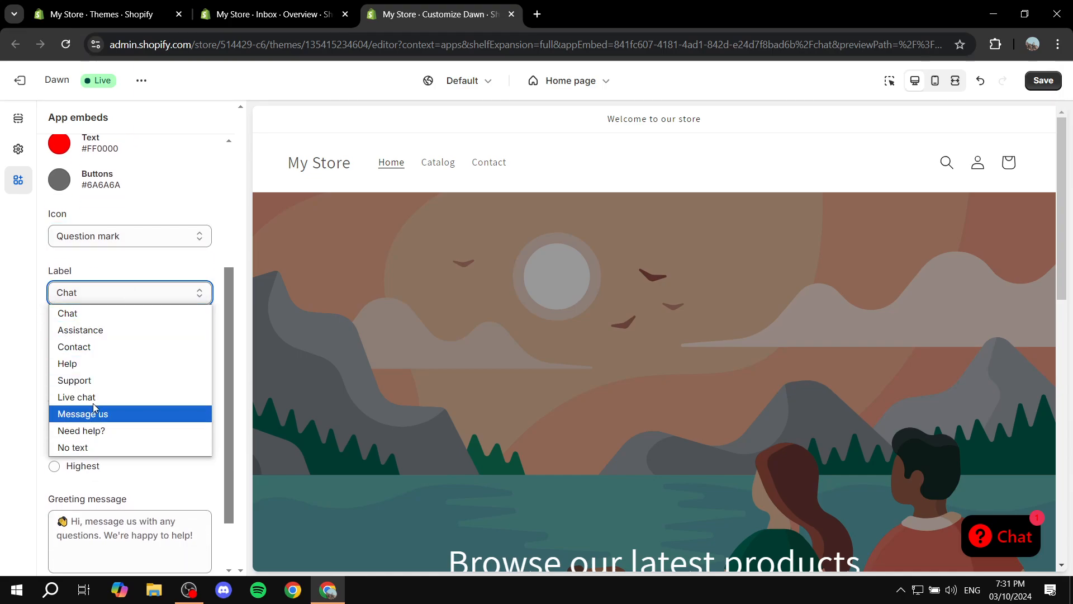
pyautogui.click(117, 303)
pyautogui.scroll(-1, 161, 347)
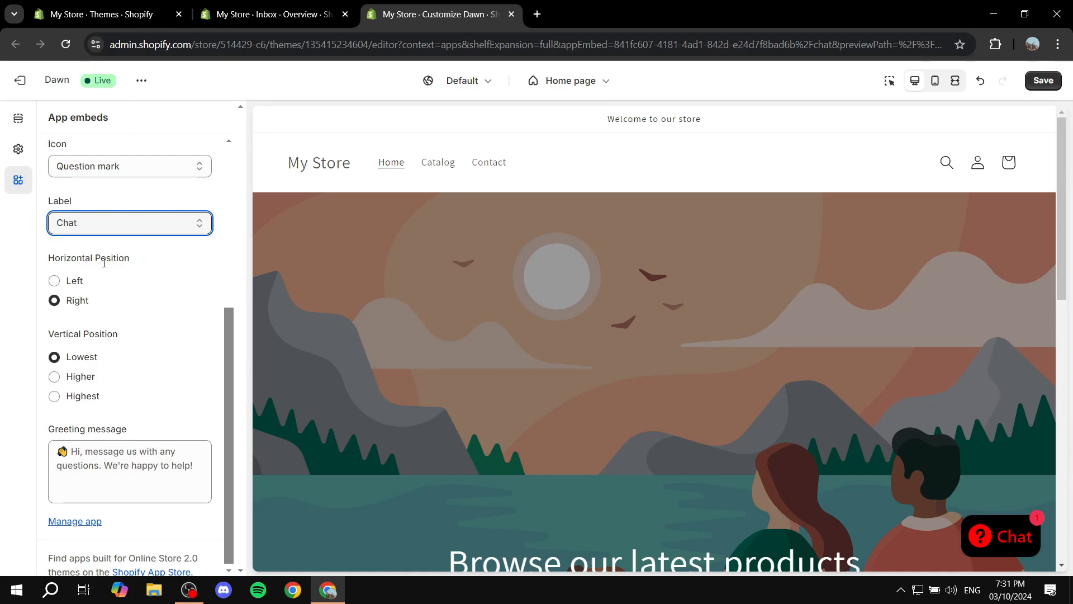
pyautogui.scroll(-1, 66, 330)
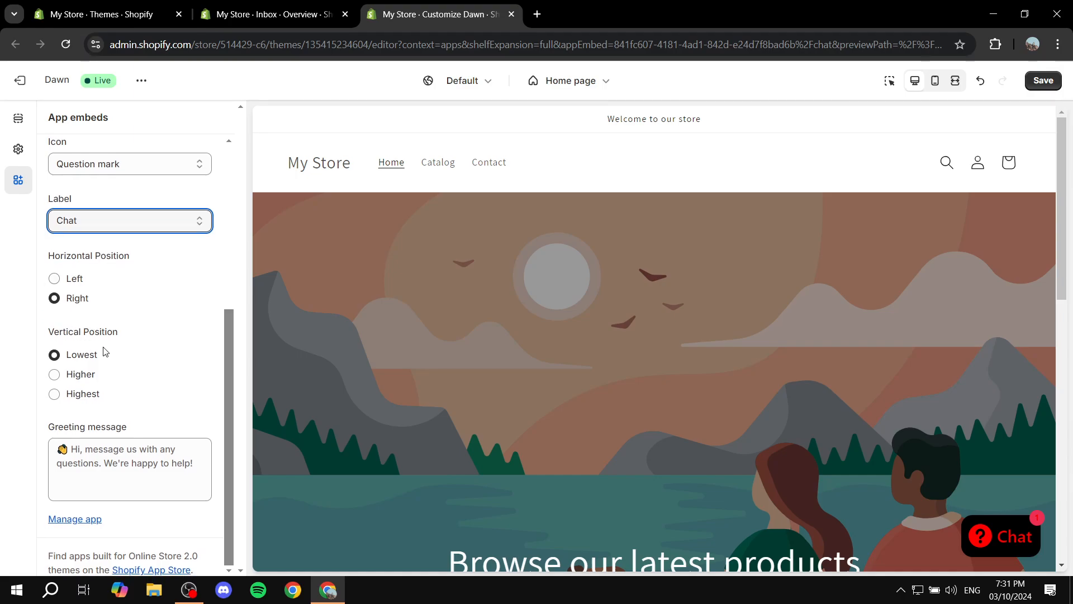
# Step: Try the chat button's Higher and Highest vertical positions, return it to Lowest, and save the theme changes
pyautogui.click(82, 378)
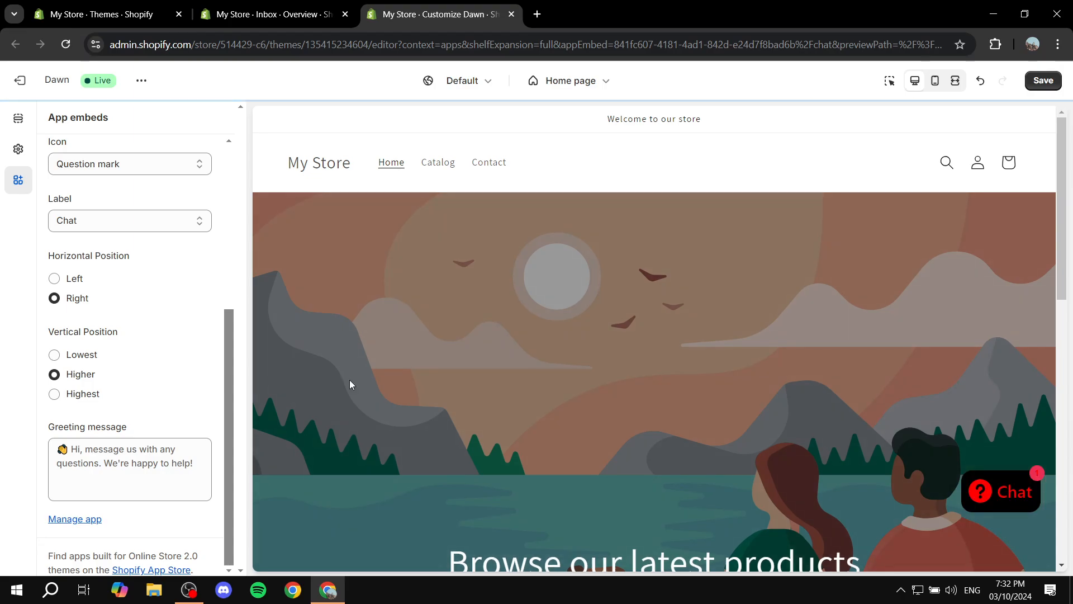
pyautogui.click(85, 394)
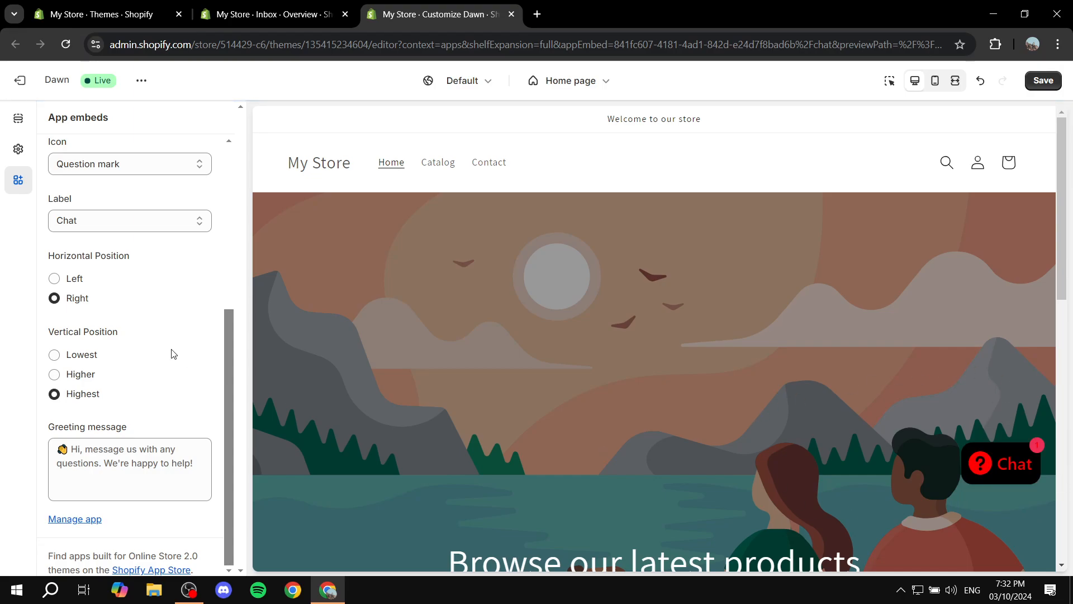
pyautogui.click(77, 356)
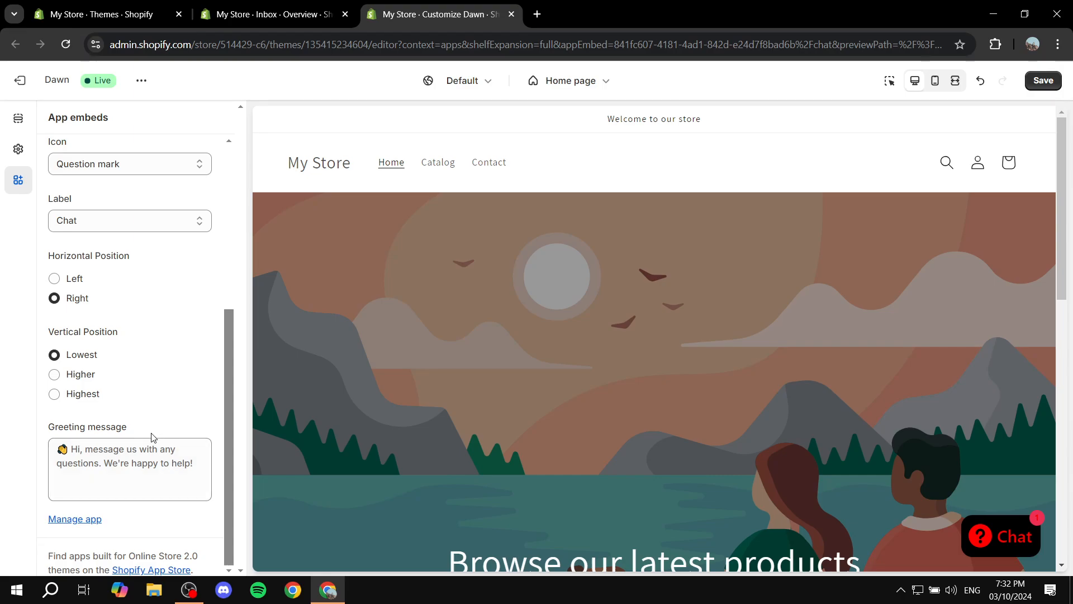
pyautogui.scroll(5, 139, 430)
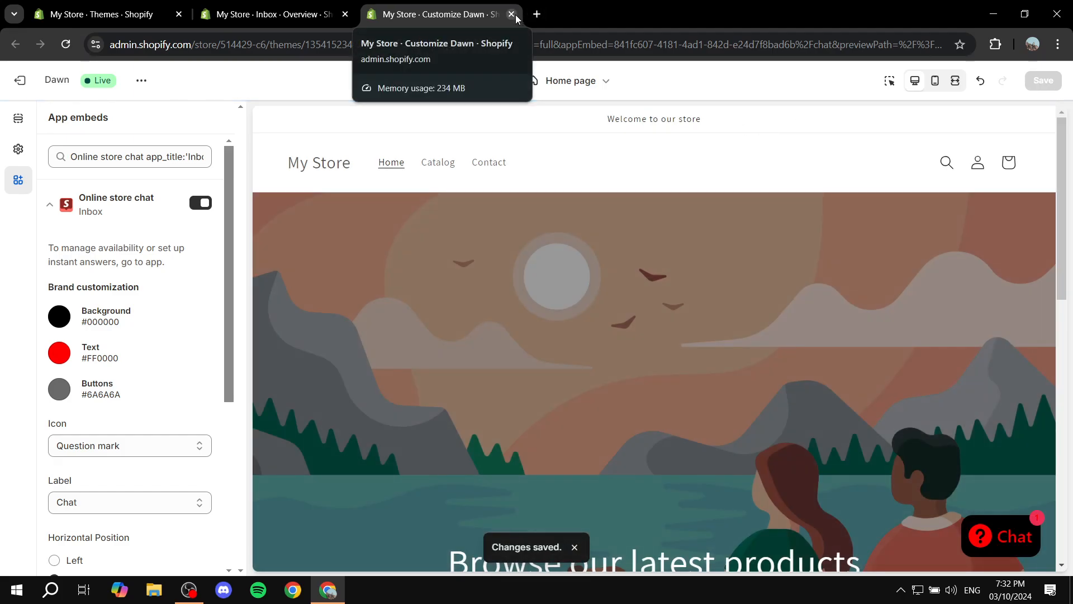
# Step: Close the theme editor, reload the Inbox overview, and open the live online store
pyautogui.click(511, 14)
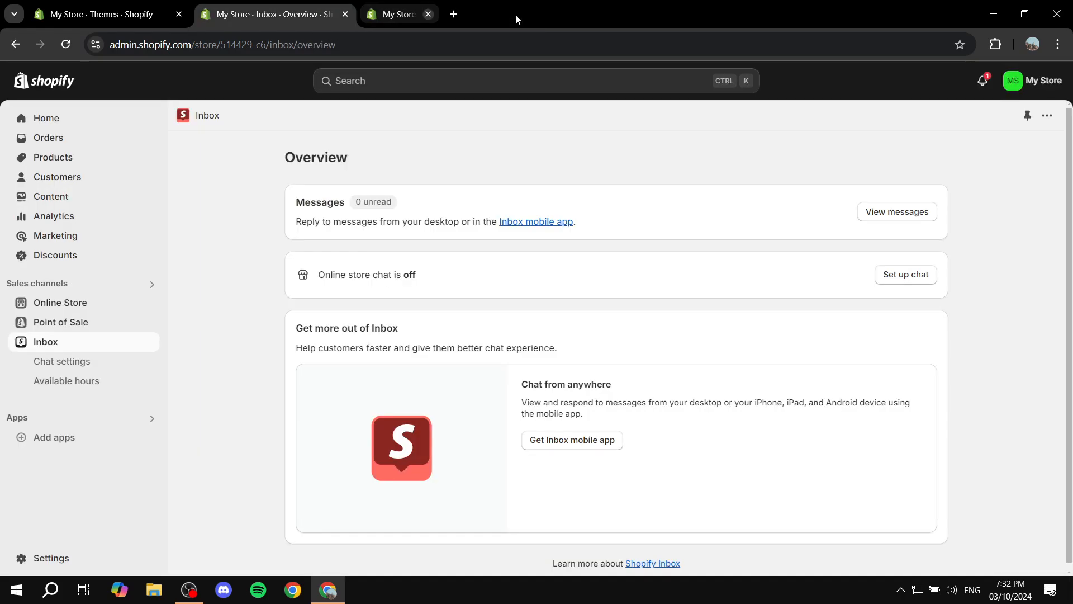
pyautogui.click(66, 44)
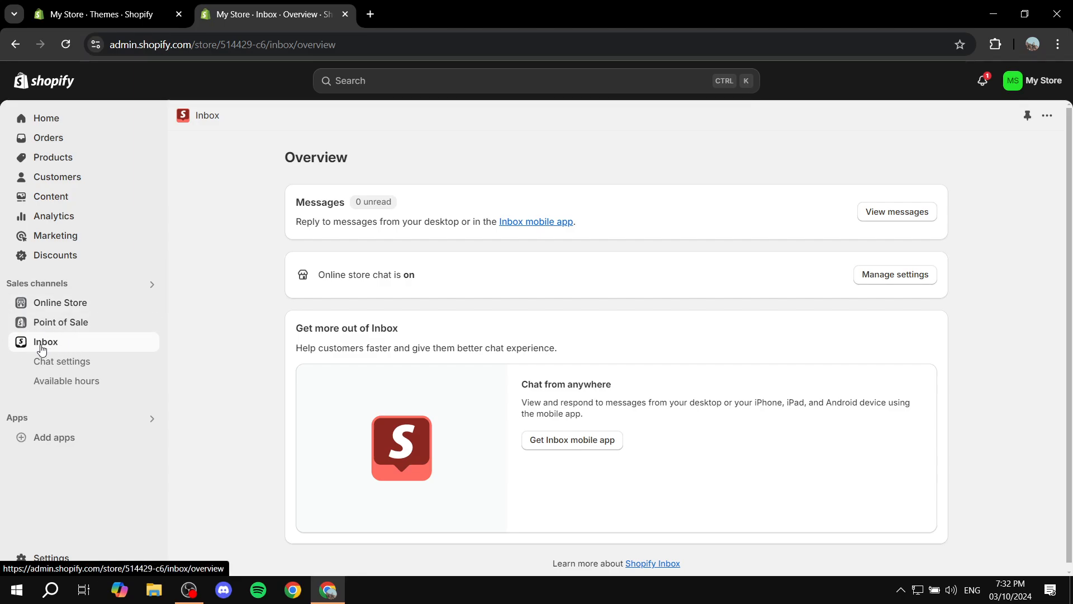
pyautogui.click(149, 304)
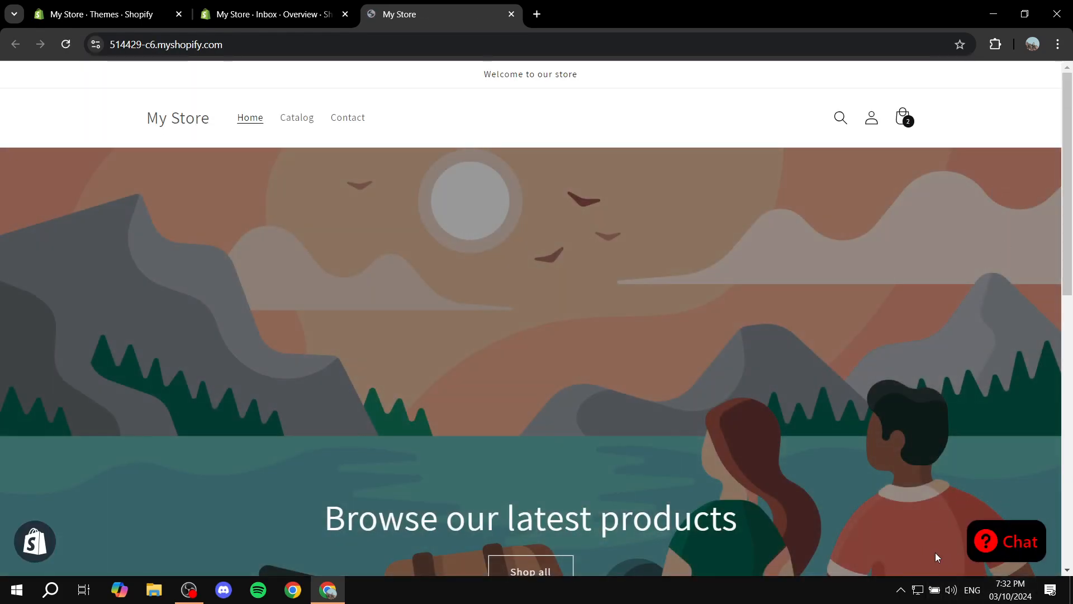
# Step: Open the storefront's chat widget and submit the test message "Hey"
pyautogui.click(978, 543)
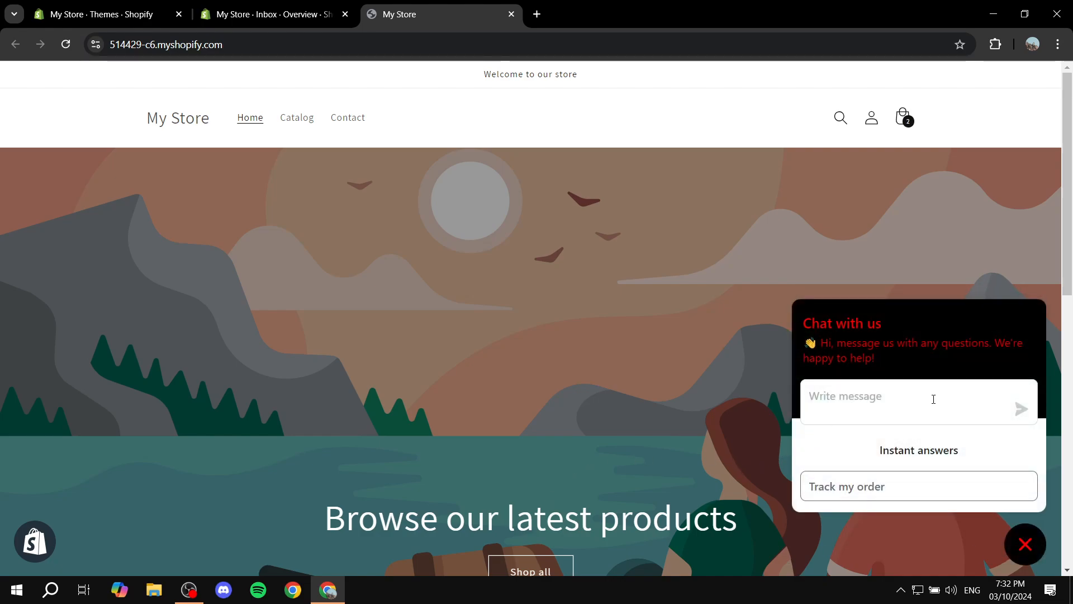
pyautogui.click(918, 394)
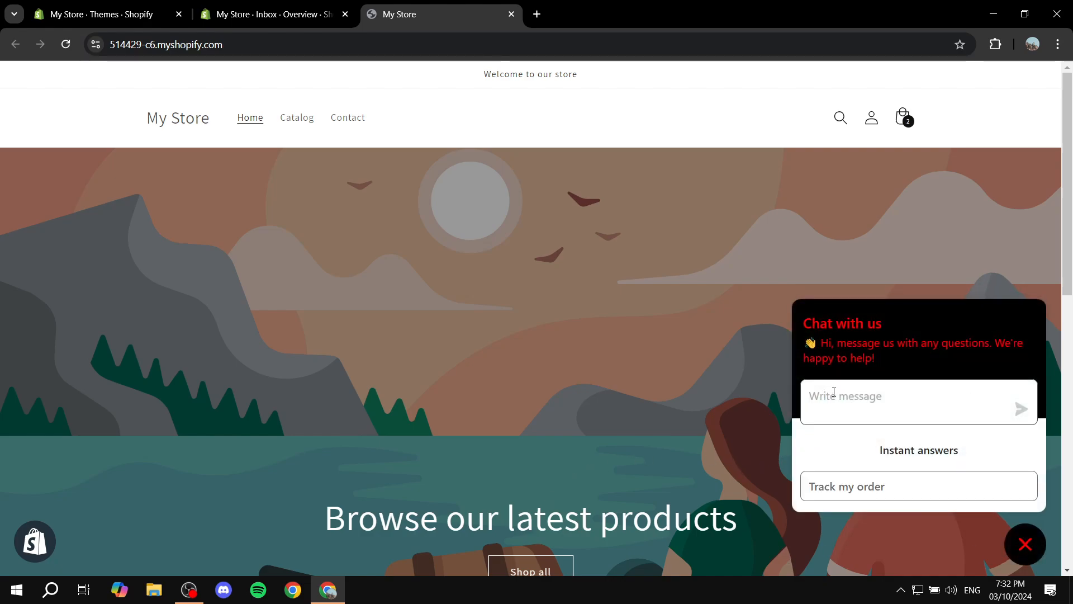
pyautogui.write('H')
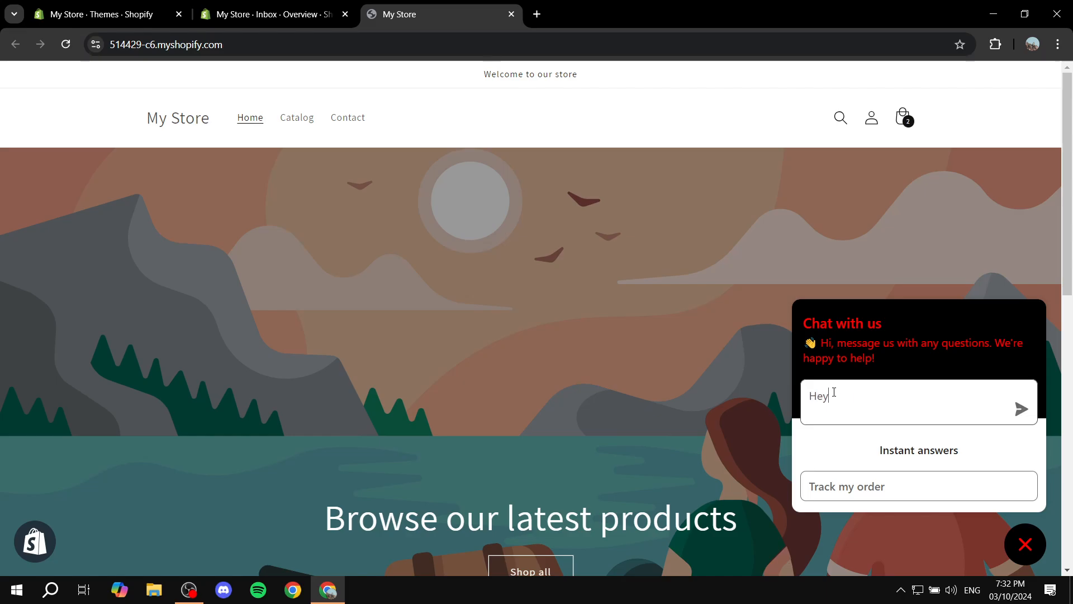
pyautogui.write('ey')
pyautogui.press('Return')
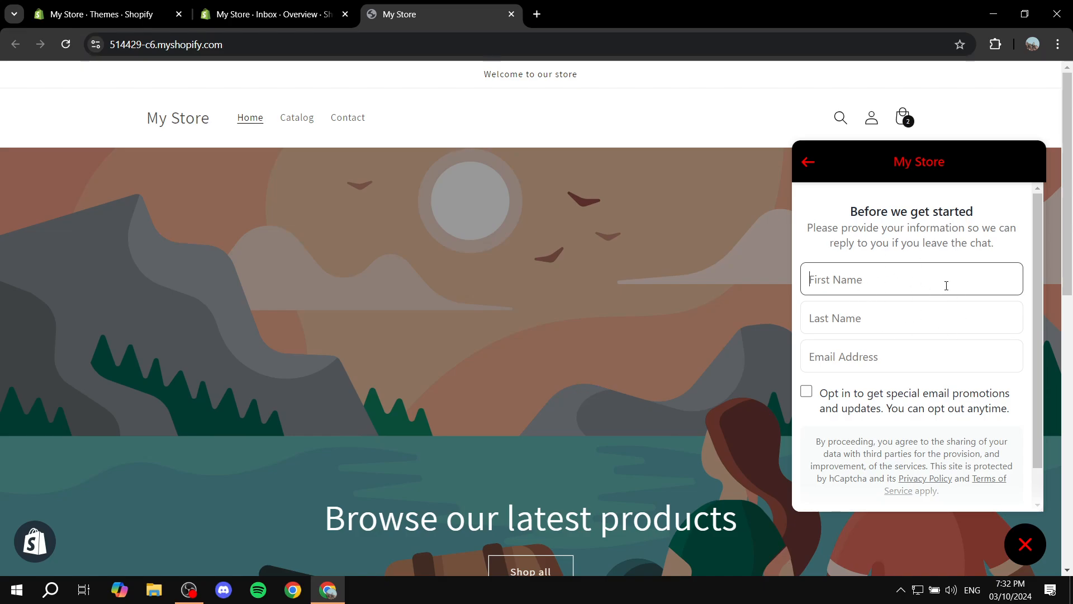
# Step: Fill in the first name, last name and email address, start the chat, and return to the widget's start view
pyautogui.scroll(-1, 925, 425)
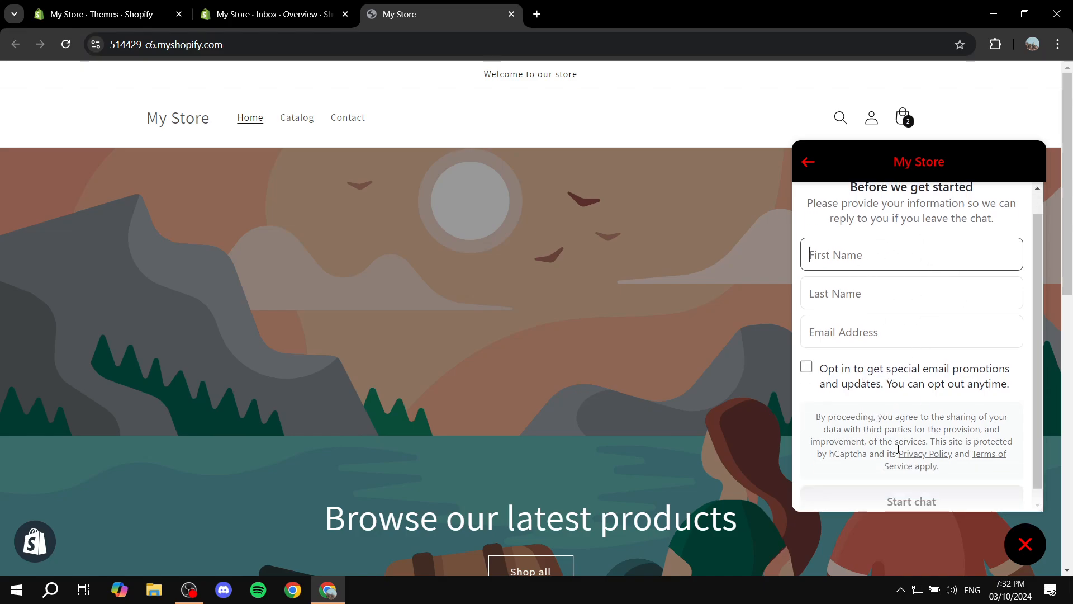
pyautogui.scroll(1, 922, 385)
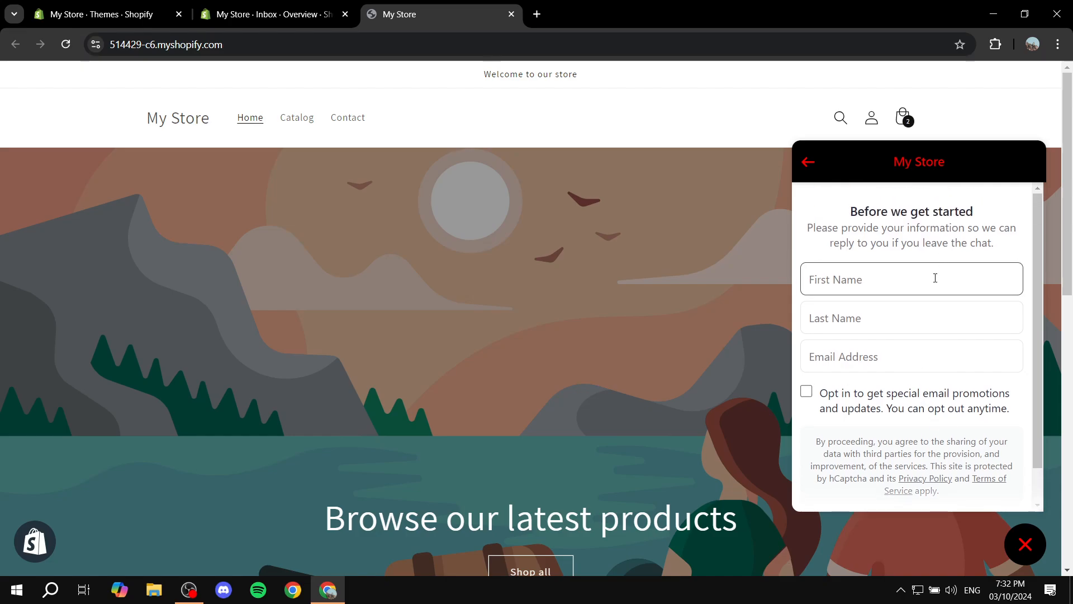
pyautogui.write('Example')
pyautogui.press('Tab')
pyautogui.write('Example')
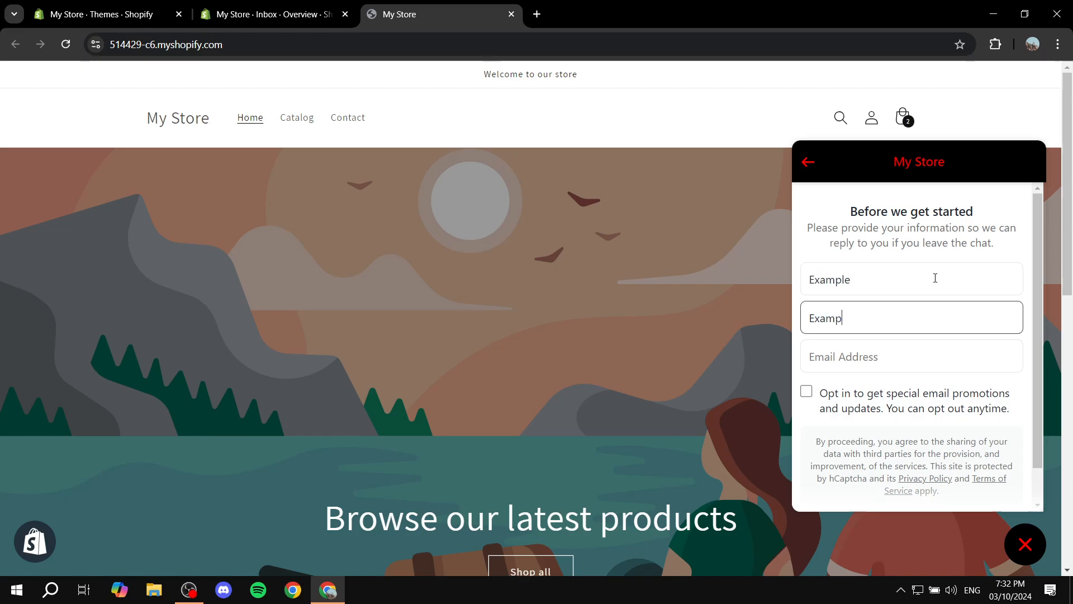
pyautogui.press('Tab')
pyautogui.write('E')
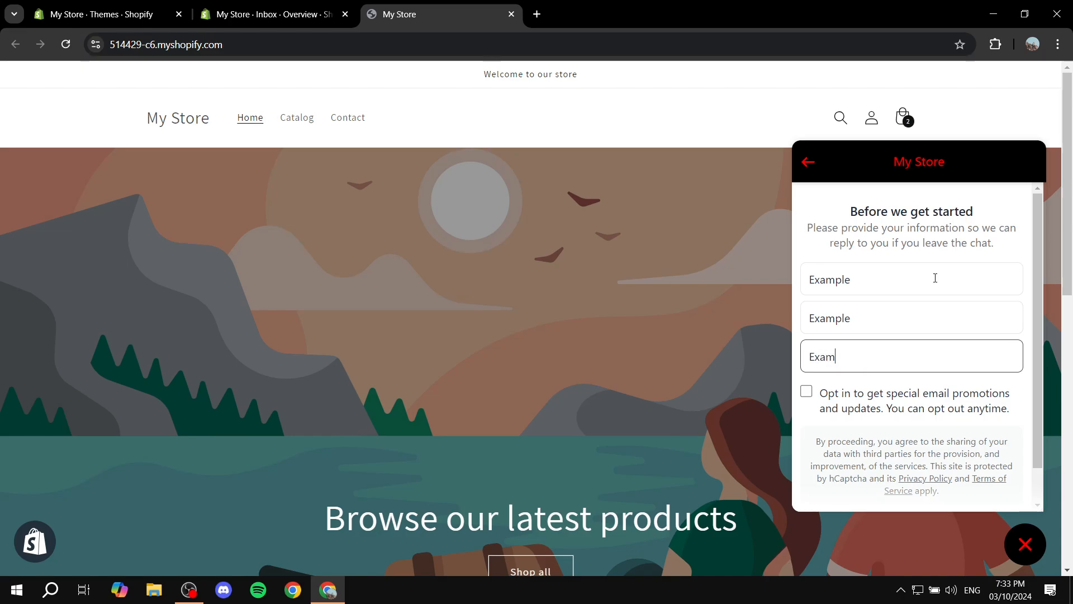
pyautogui.write('xample@example.co')
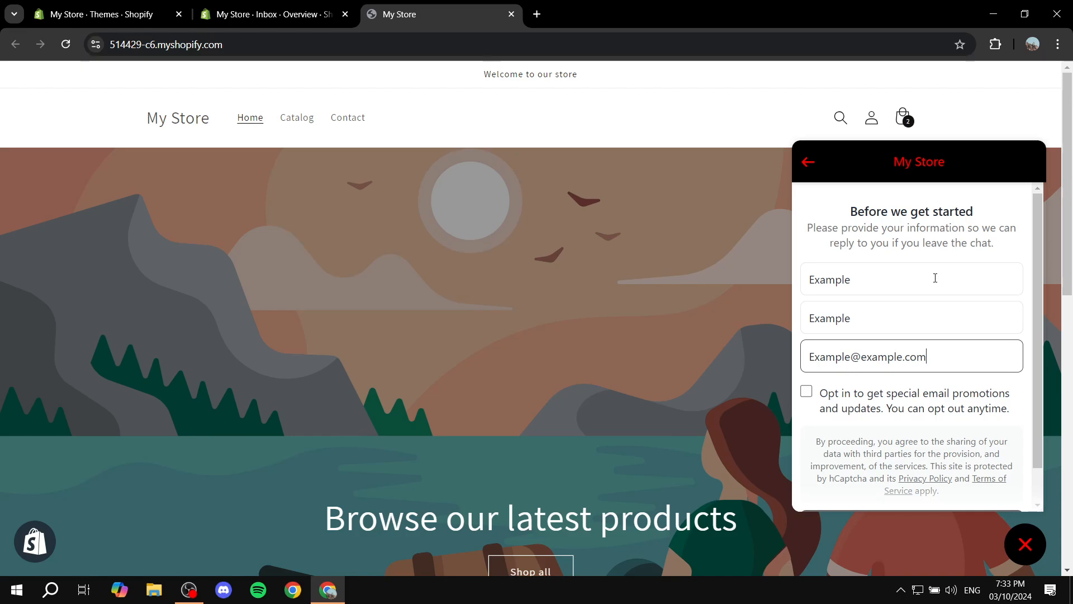
pyautogui.write('m')
pyautogui.scroll(-1, 850, 414)
pyautogui.click(923, 488)
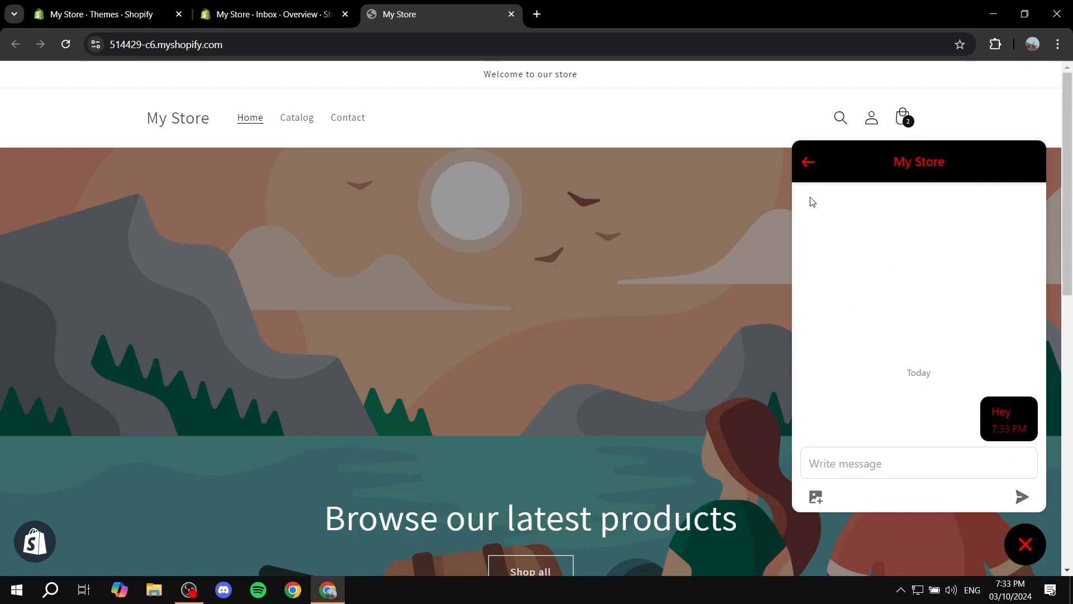
pyautogui.click(809, 163)
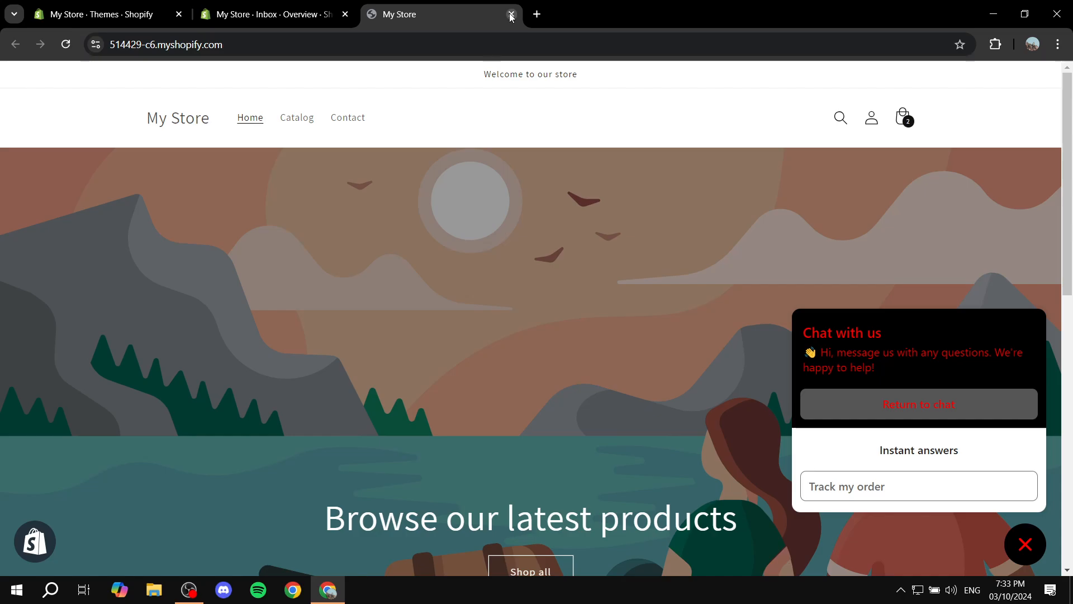
# Step: Close the storefront and open the "Hey" conversation from the Inbox messages, allowing notifications for inbox.shopify.com
pyautogui.click(511, 15)
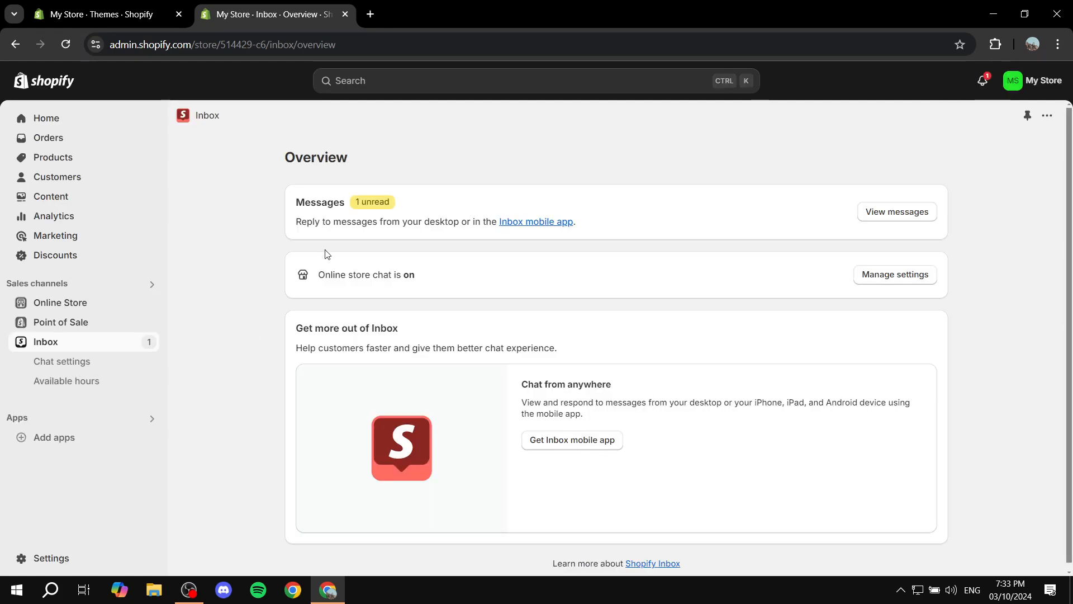
pyautogui.moveTo(295, 202); pyautogui.dragTo(347, 199)
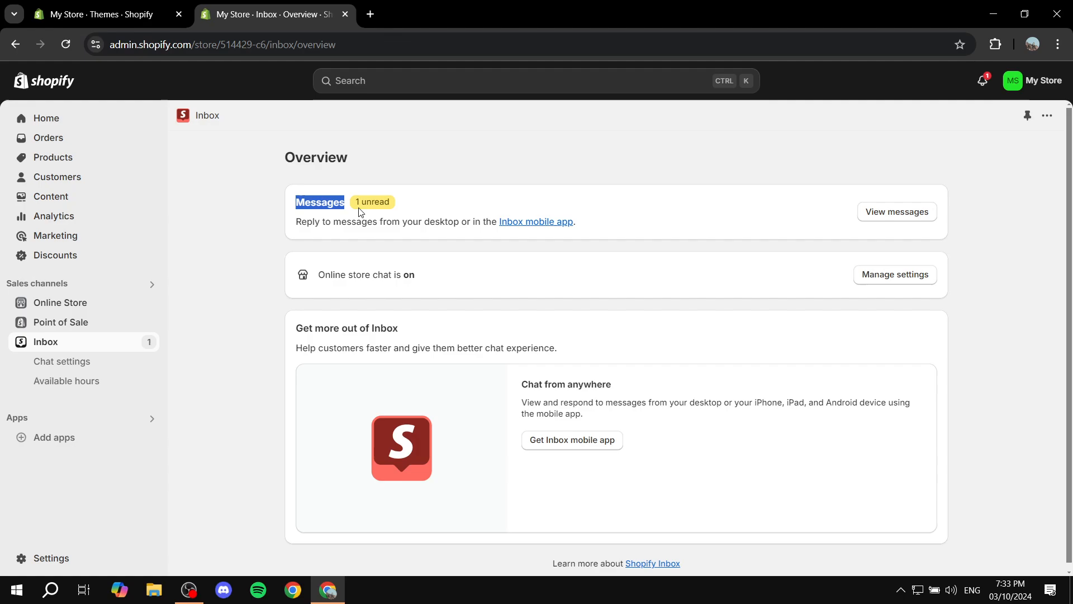
pyautogui.click(895, 217)
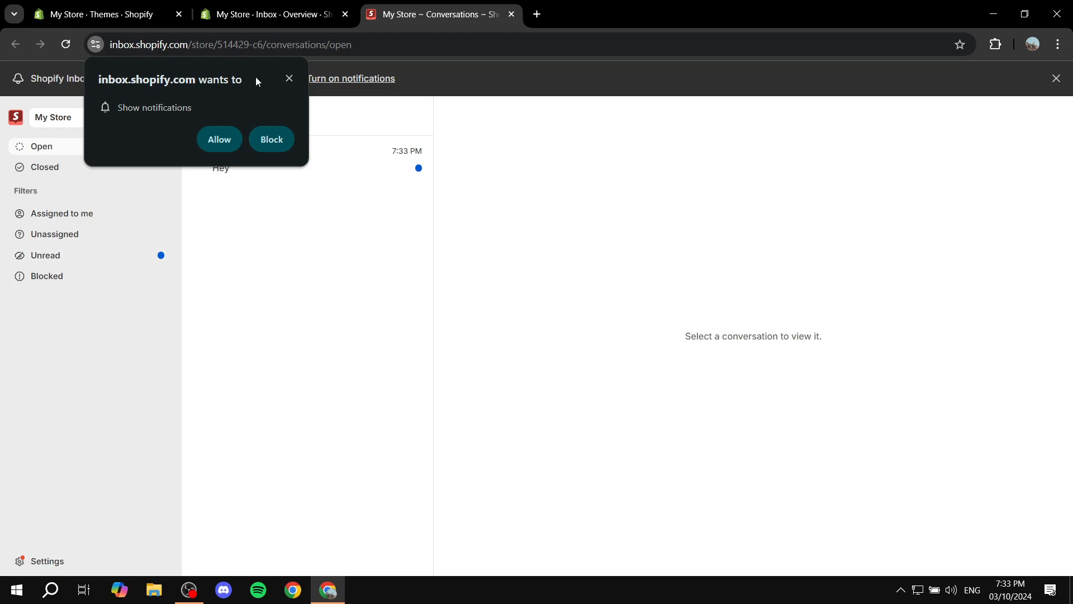
pyautogui.click(220, 140)
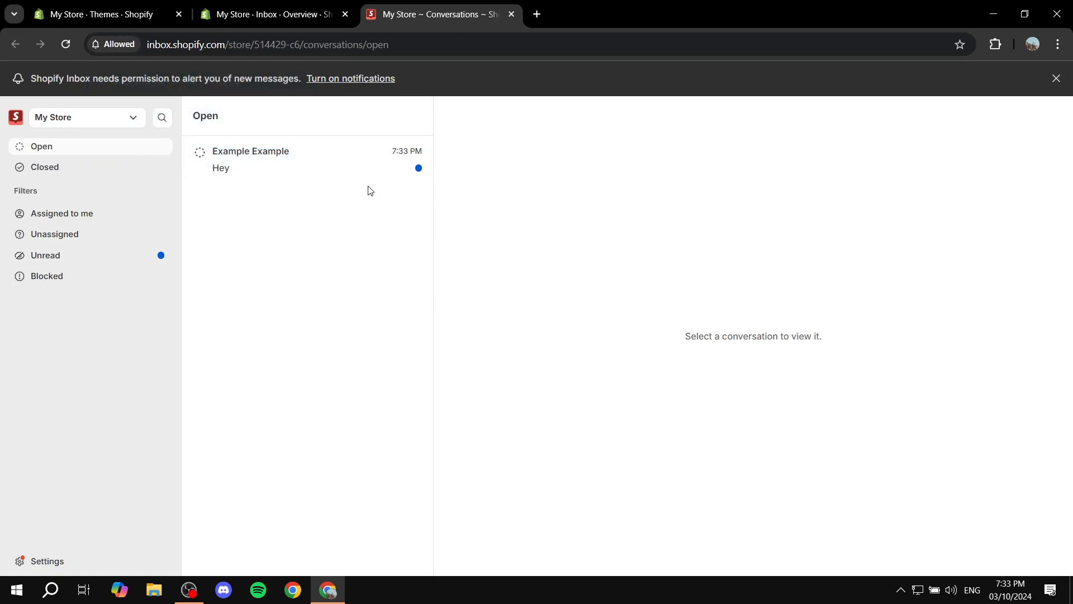
pyautogui.click(299, 169)
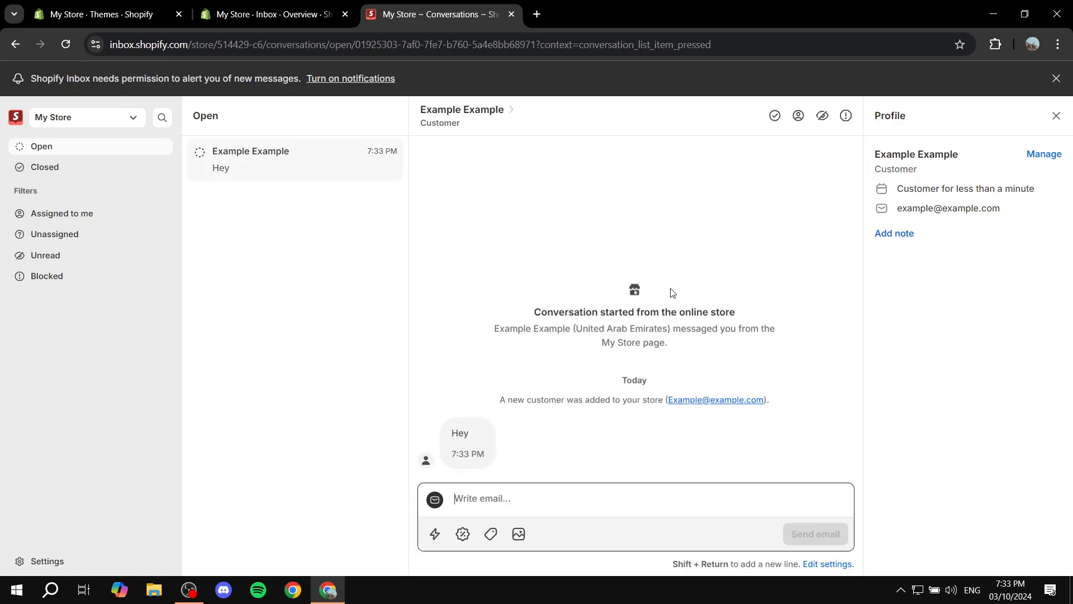
# Step: Close the conversation and Inbox overview tabs, and dismiss the "Picked for you" app recommendations over the Themes page
pyautogui.click(511, 14)
pyautogui.click(344, 17)
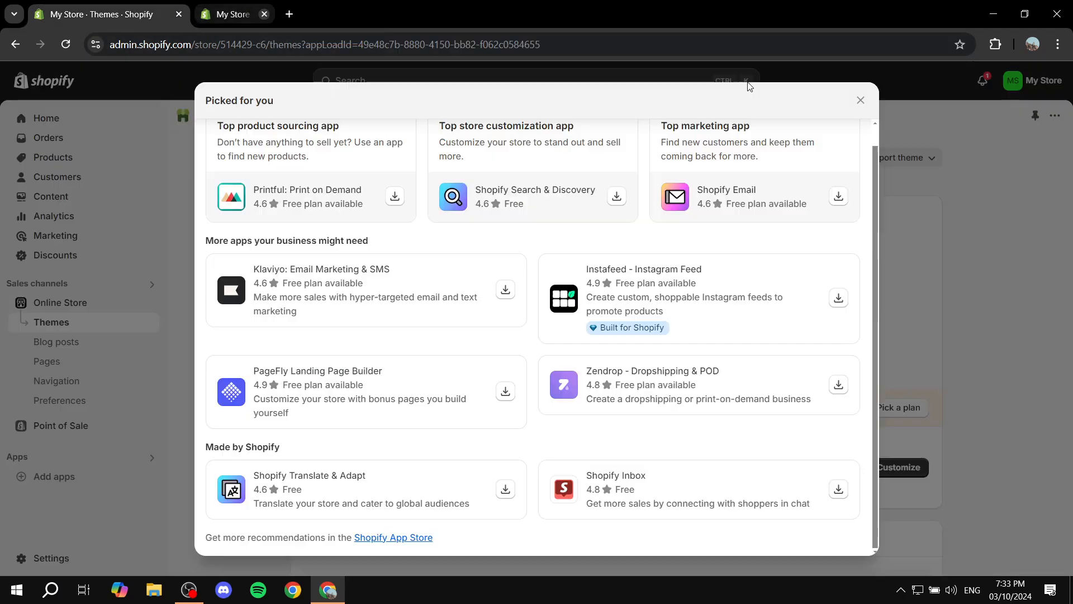
pyautogui.click(944, 240)
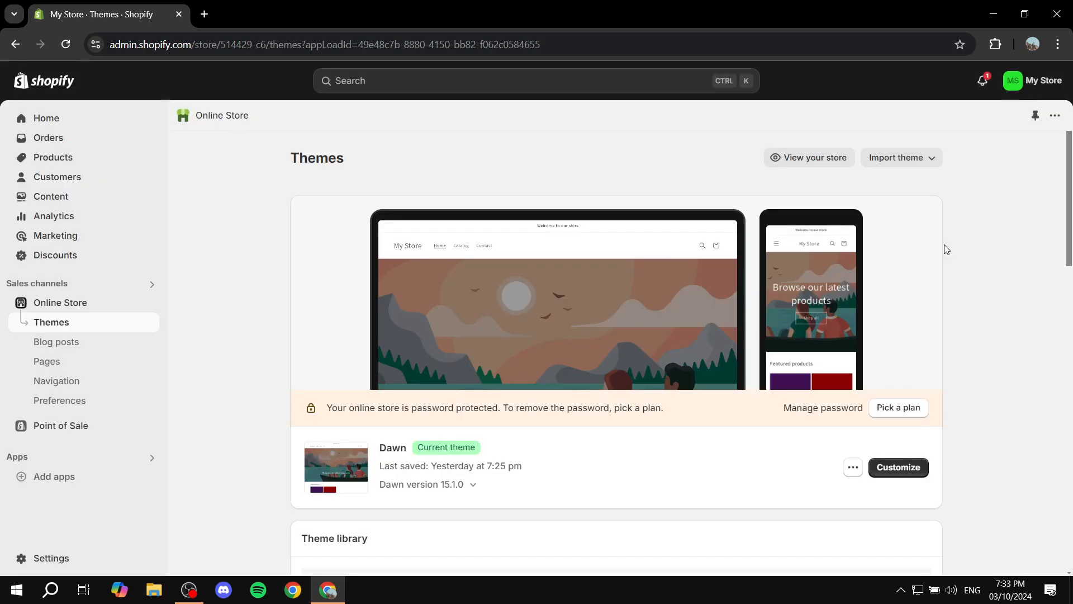